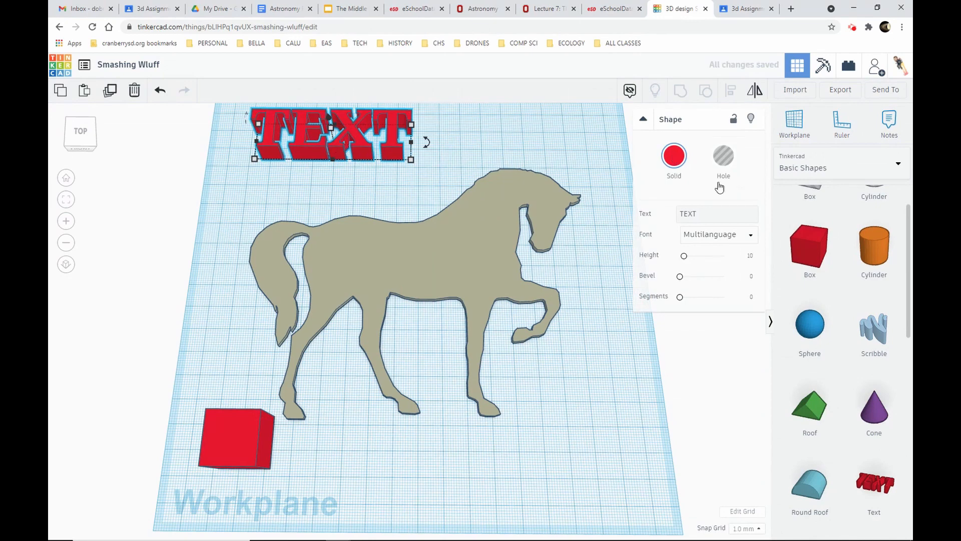
Change the text shape's wording to "JUST AN EXAMPLE" and set its Height parameter to 2.5
{"action": "left_click", "coordinate": [707, 216]}
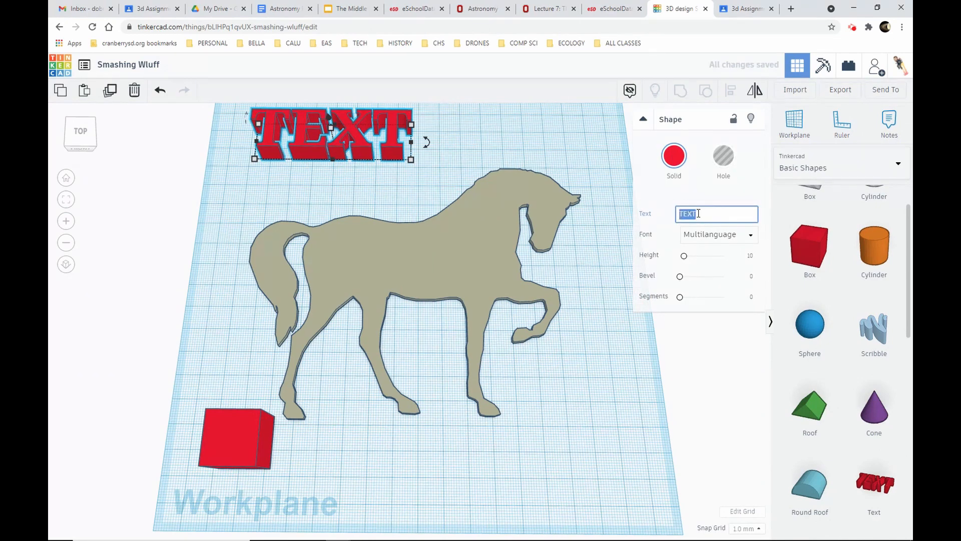
{"action": "left_click_drag", "start_coordinate": [691, 215], "coordinate": [678, 217]}
{"action": "type", "text": "JUS"}
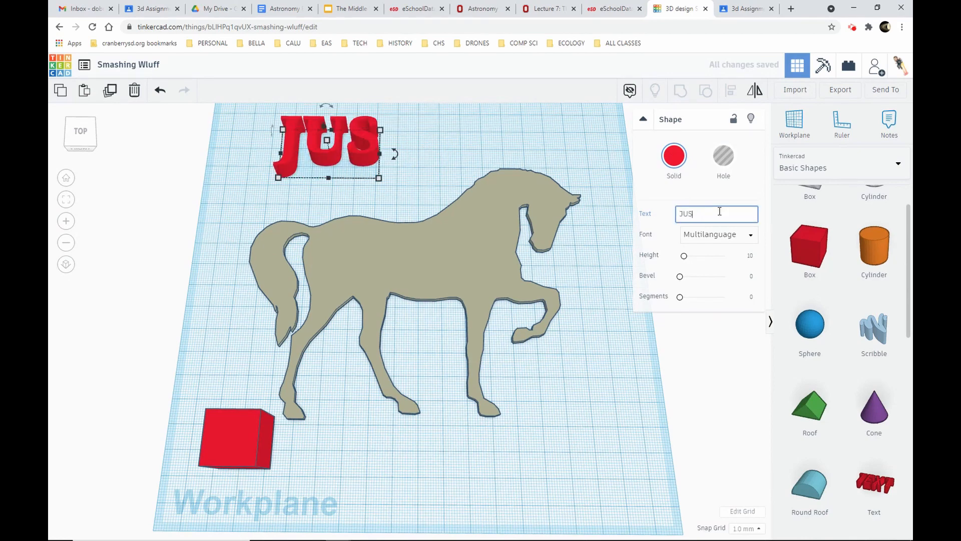
{"action": "type", "text": "T AN EXAMPLE"}
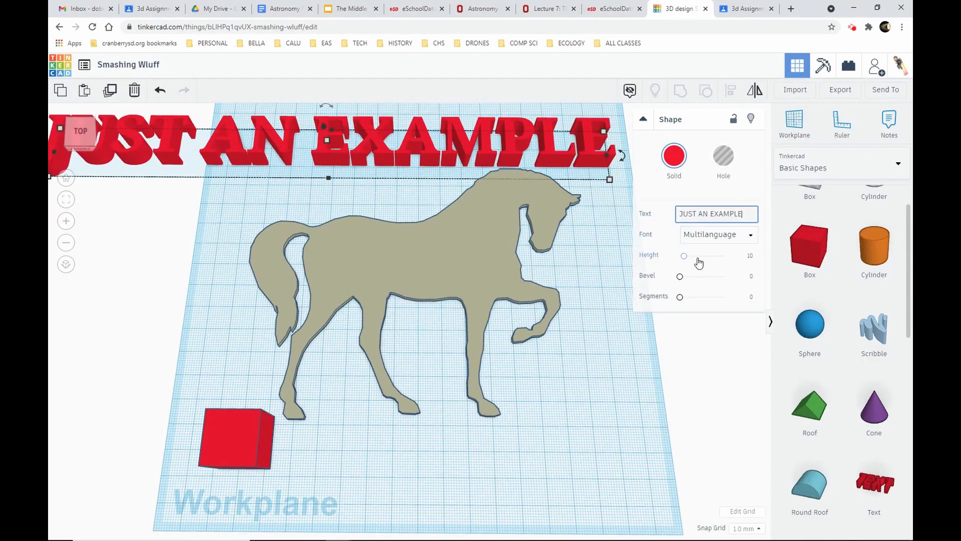
{"action": "left_click", "coordinate": [750, 257]}
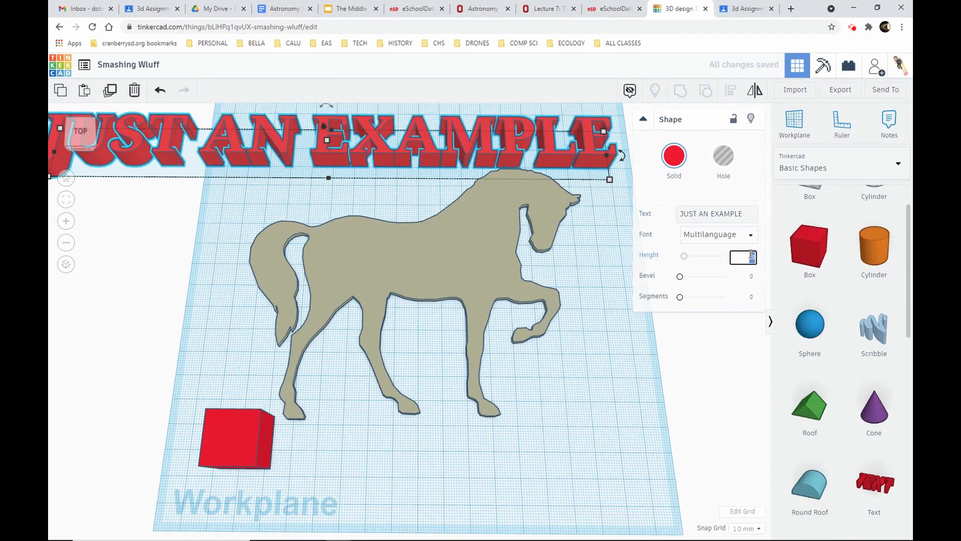
{"action": "key", "text": "Return"}
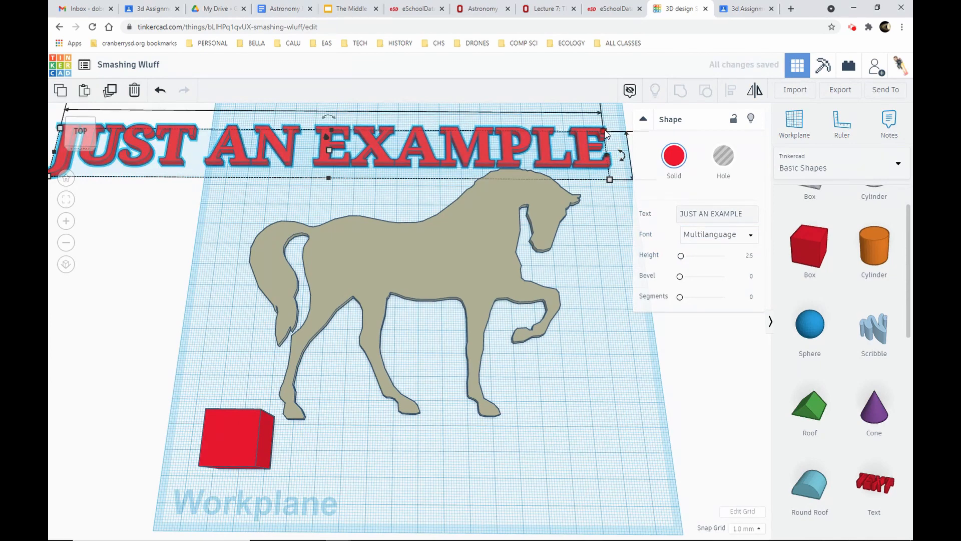
Shrink the text to a depth of about 15 mm and place it across the horse's body
{"action": "left_click_drag", "start_coordinate": [604, 131], "coordinate": [216, 148]}
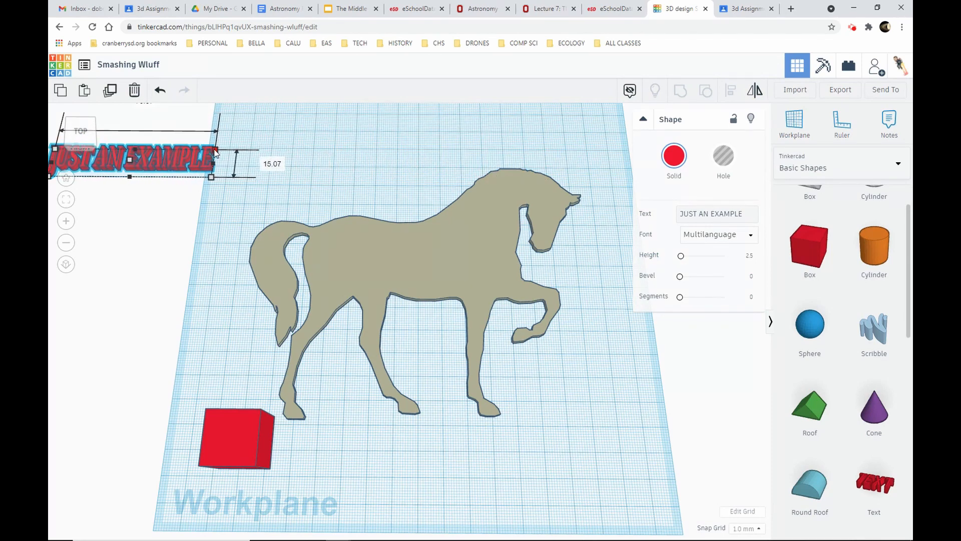
{"action": "left_click", "coordinate": [308, 151]}
{"action": "left_click_drag", "start_coordinate": [185, 148], "coordinate": [458, 259]}
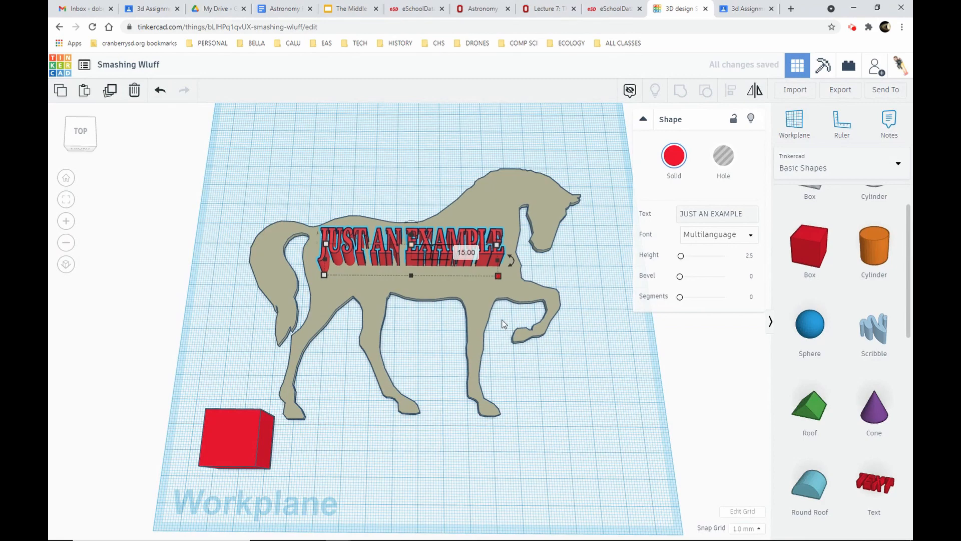
Set the text's overall height to 5 mm and shift it about 2 mm in each direction to center it on the horse's body
{"action": "right_click_drag", "start_coordinate": [527, 322], "coordinate": [504, 311]}
{"action": "left_click", "coordinate": [405, 247]}
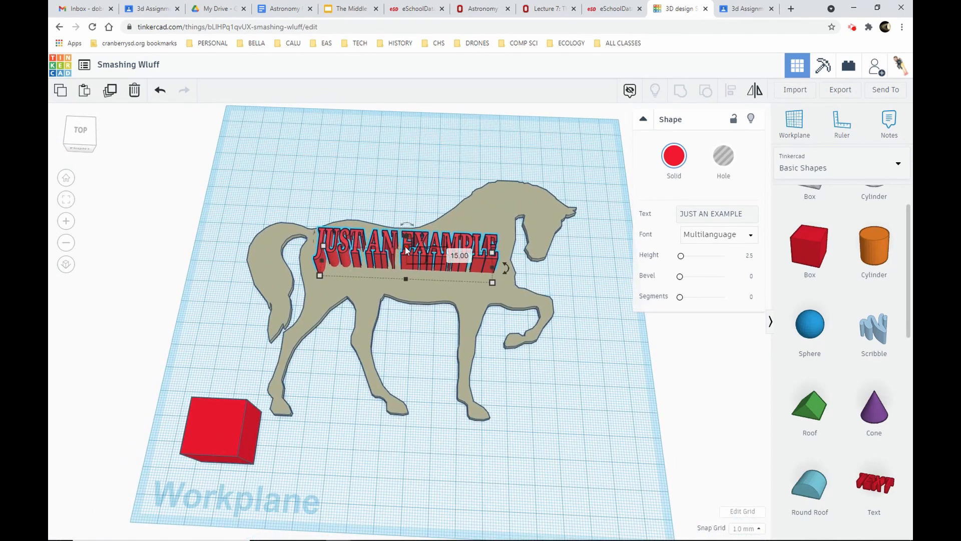
{"action": "left_click", "coordinate": [465, 257]}
{"action": "type", "text": "5"}
{"action": "key", "text": "Return"}
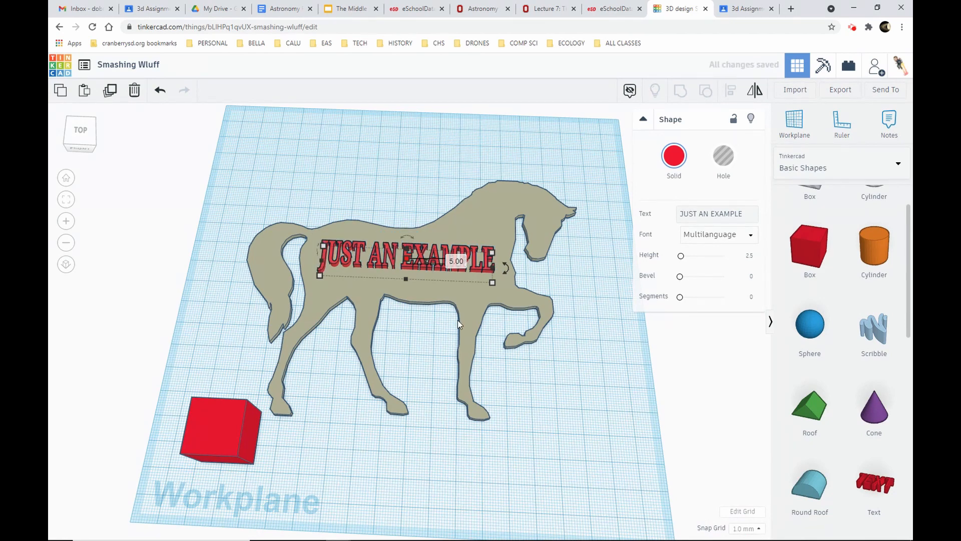
{"action": "mouse_move", "coordinate": [458, 320]}
{"action": "right_mouse_down"}
{"action": "mouse_move", "coordinate": [446, 213]}
{"action": "mouse_move", "coordinate": [441, 308]}
{"action": "mouse_move", "coordinate": [446, 322]}
{"action": "mouse_move", "coordinate": [461, 323]}
{"action": "right_mouse_up"}
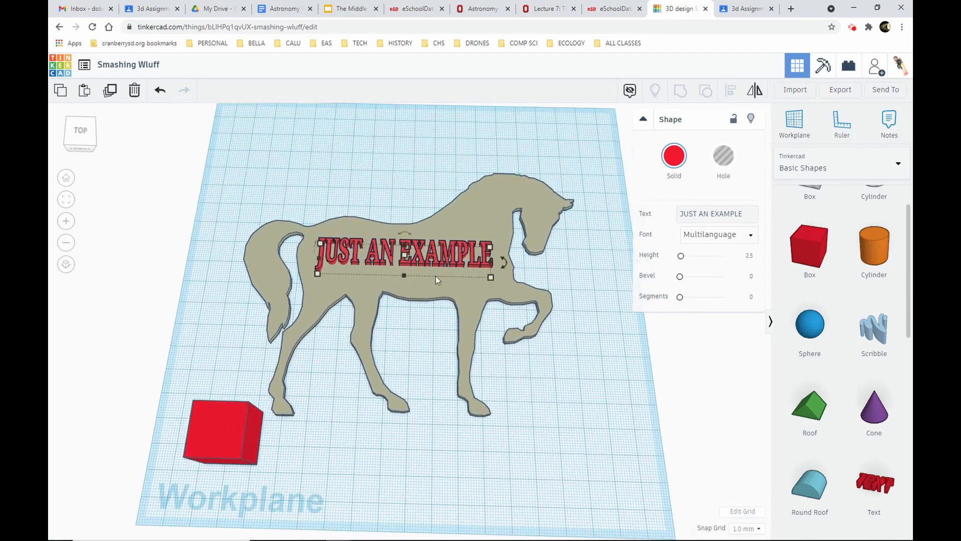
{"action": "mouse_move", "coordinate": [427, 261]}
{"action": "left_mouse_down"}
{"action": "mouse_move", "coordinate": [437, 197]}
{"action": "mouse_move", "coordinate": [425, 260]}
{"action": "mouse_move", "coordinate": [433, 277]}
{"action": "left_mouse_up"}
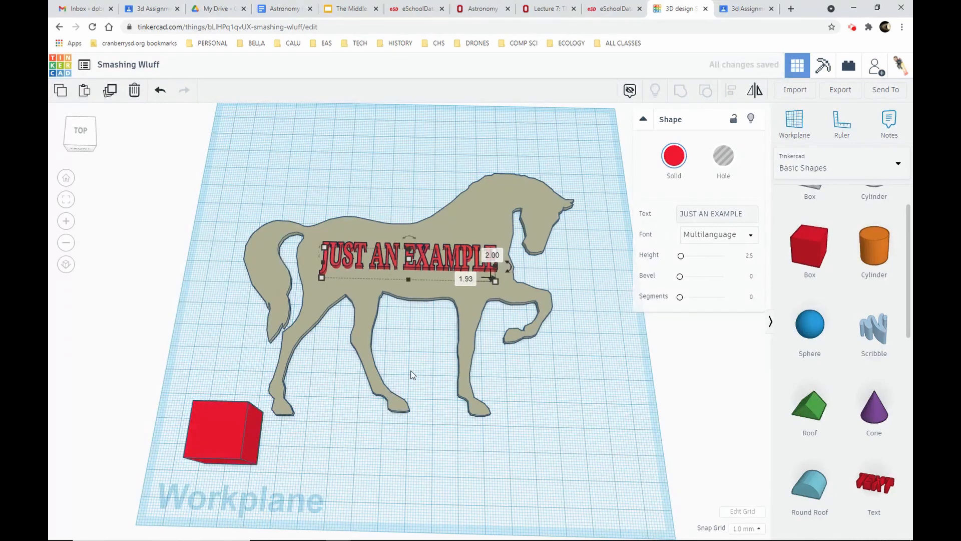
{"action": "left_click", "coordinate": [413, 373]}
Turn the text into a hole and group it with the horse to cut the lettering out
{"action": "left_click", "coordinate": [451, 259]}
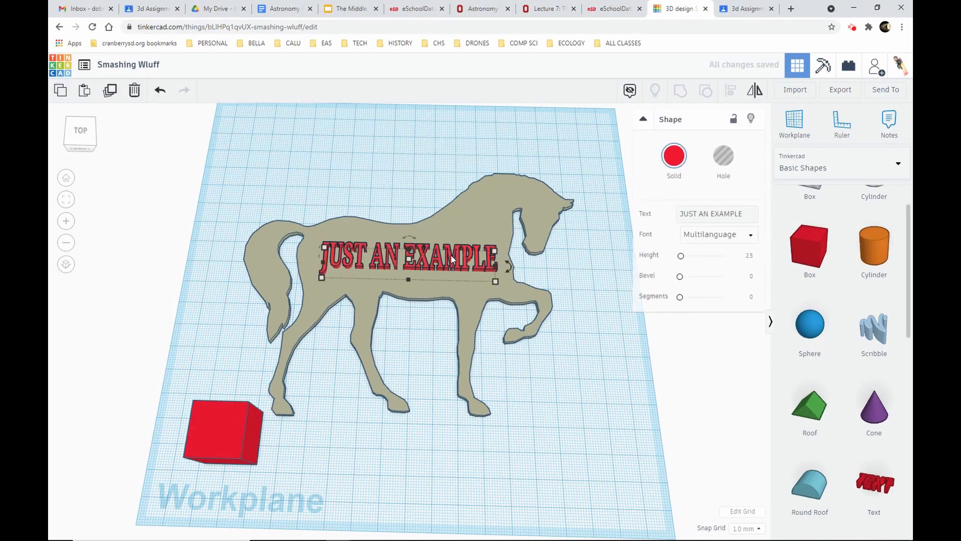
{"action": "left_click", "coordinate": [726, 167]}
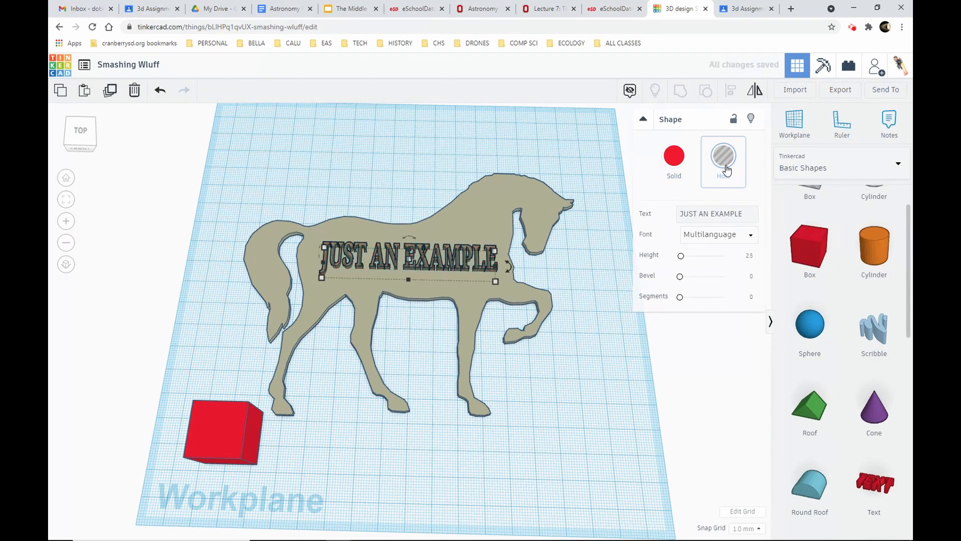
{"action": "left_click", "coordinate": [533, 260]}
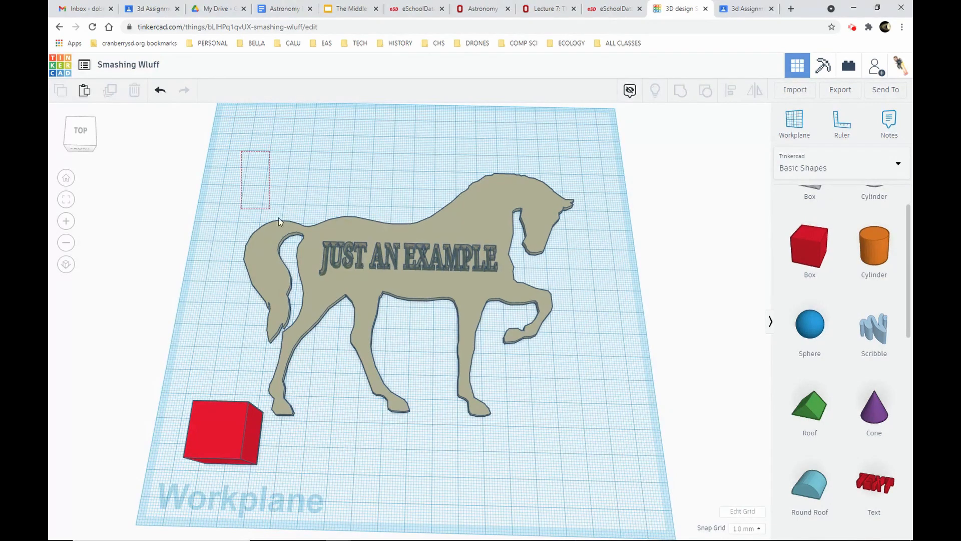
{"action": "left_click_drag", "start_coordinate": [278, 218], "coordinate": [565, 360]}
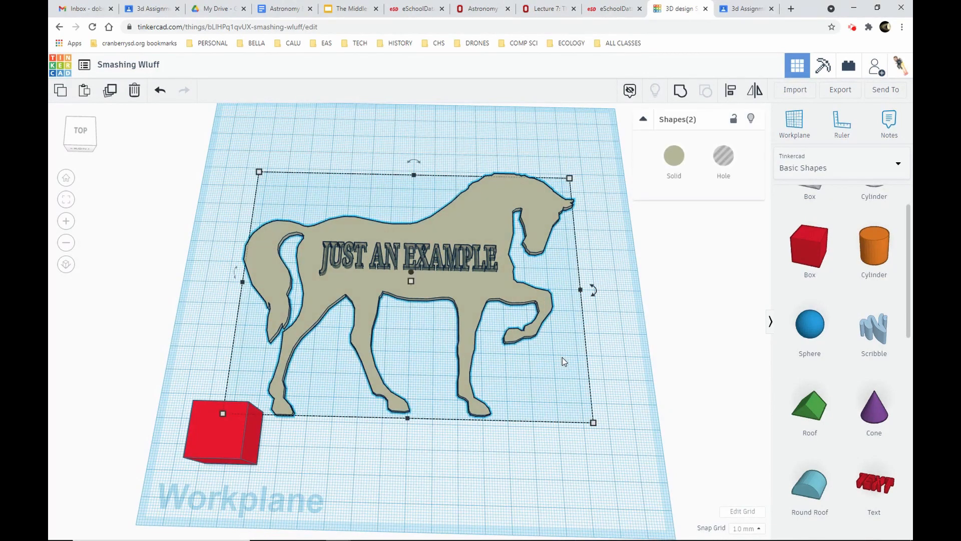
{"action": "left_click", "coordinate": [681, 92]}
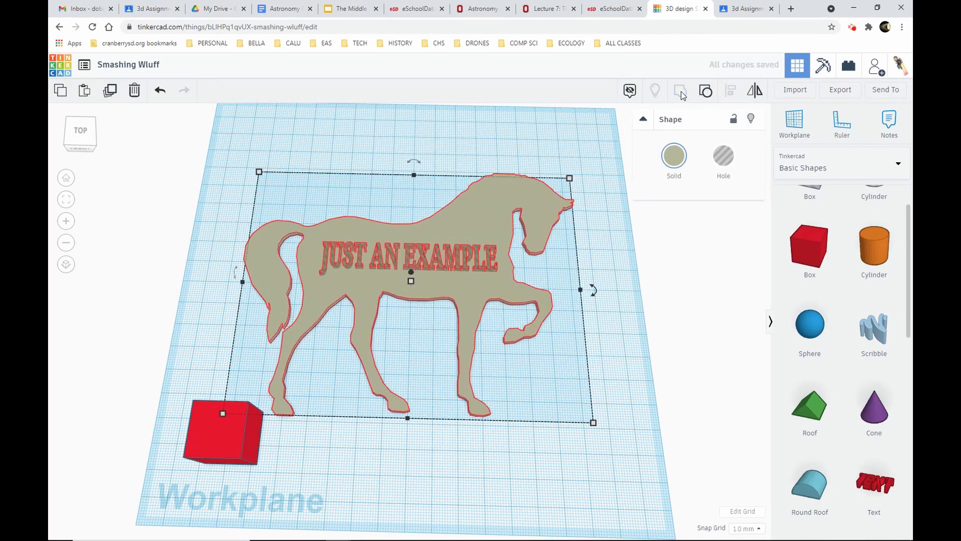
{"action": "left_click", "coordinate": [594, 245]}
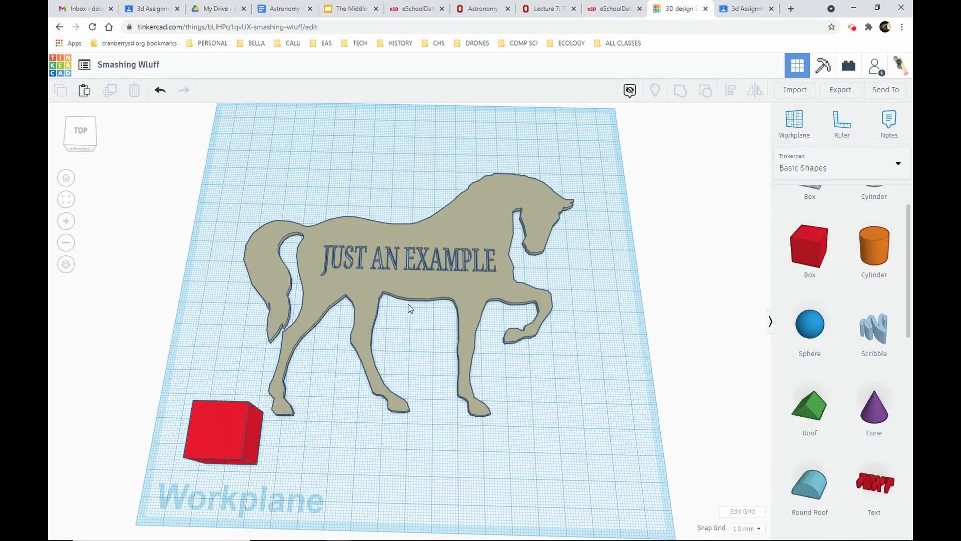
Examine the lettering cut into the horse up close and from different angles
{"action": "right_click_drag", "start_coordinate": [408, 304], "coordinate": [426, 363]}
{"action": "scroll", "coordinate": [395, 221], "scroll_direction": "up", "scroll_amount": 5}
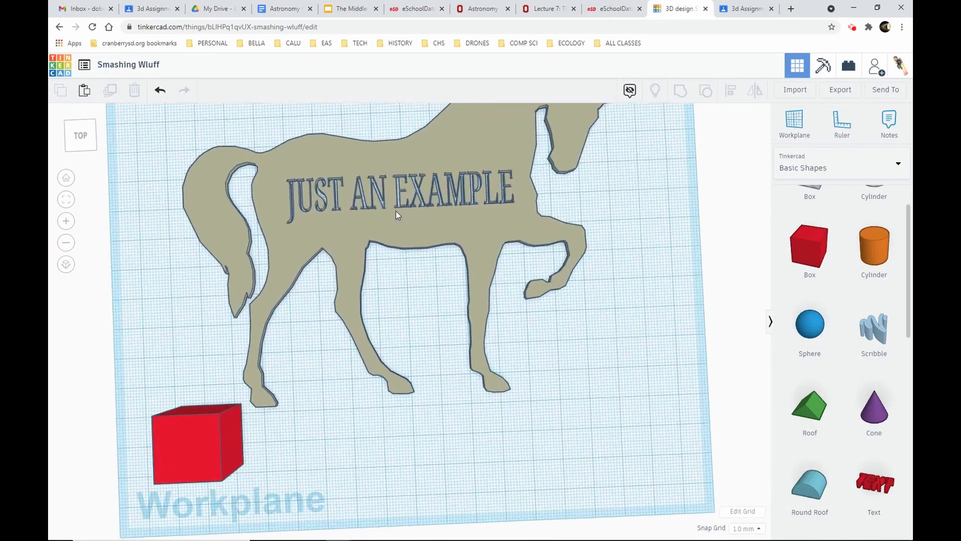
{"action": "middle_click_drag", "start_coordinate": [412, 244], "coordinate": [426, 398]}
{"action": "scroll", "coordinate": [404, 297], "scroll_direction": "up", "scroll_amount": 5}
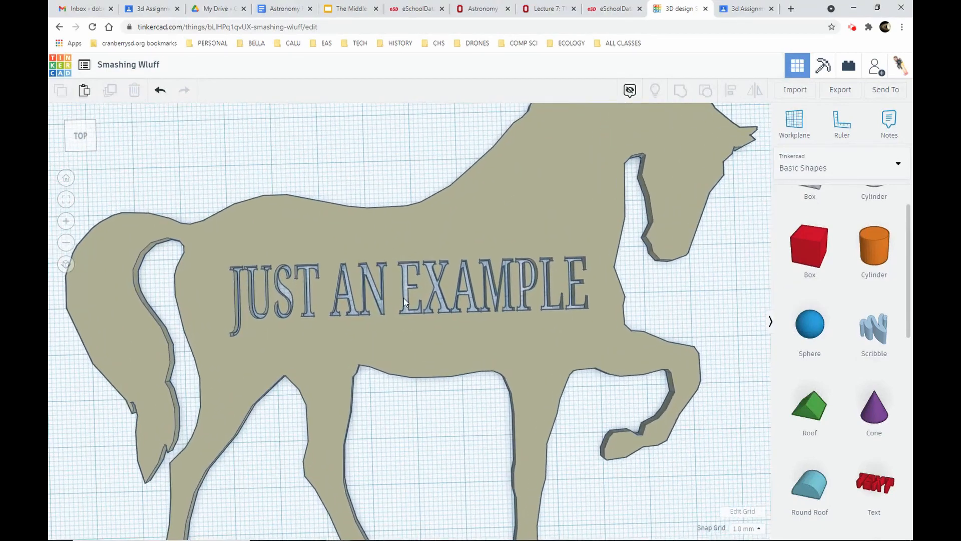
{"action": "scroll", "coordinate": [406, 297], "scroll_direction": "down", "scroll_amount": 8}
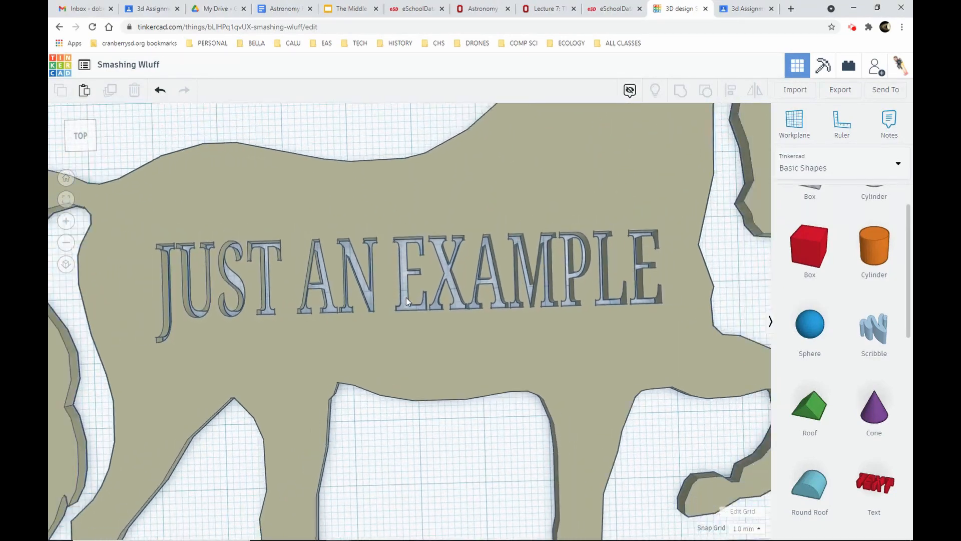
{"action": "right_click_drag", "start_coordinate": [428, 324], "coordinate": [429, 305]}
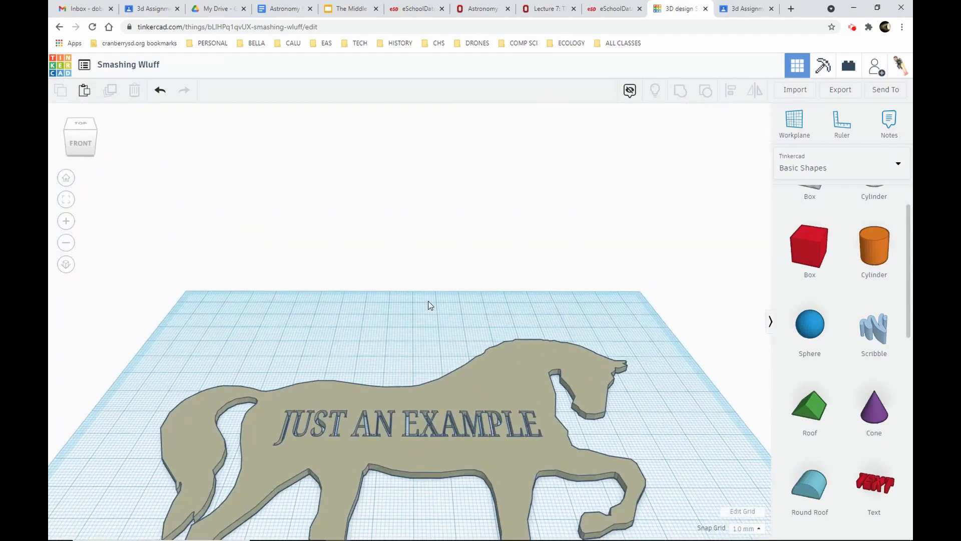
{"action": "scroll", "coordinate": [418, 404], "scroll_direction": "down", "scroll_amount": 3}
{"action": "middle_click_drag", "start_coordinate": [431, 461], "coordinate": [411, 358]}
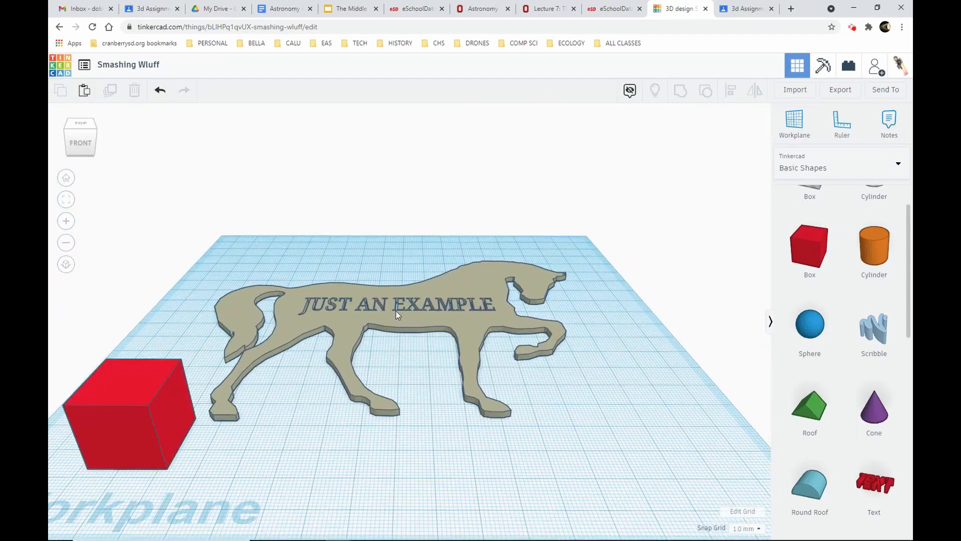
{"action": "right_click_drag", "start_coordinate": [347, 255], "coordinate": [352, 306]}
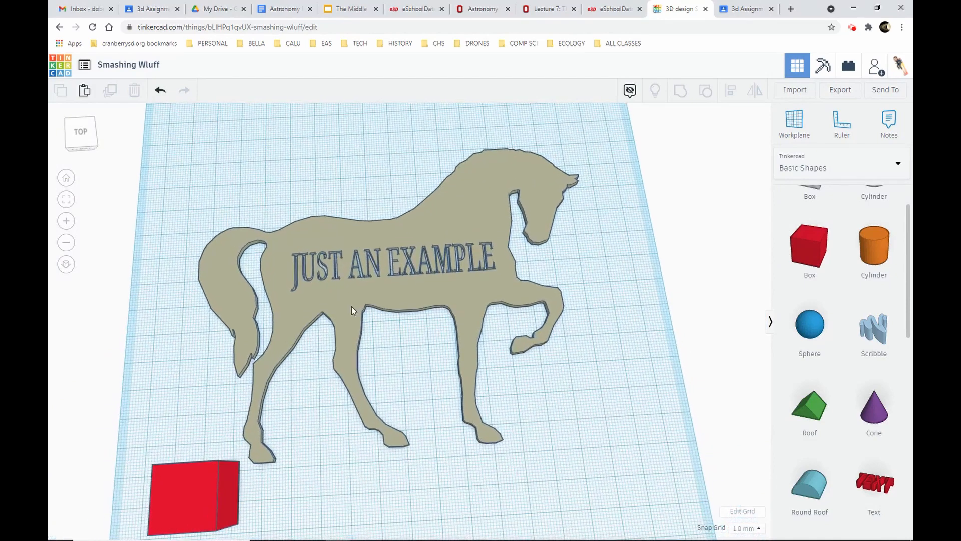
Ungroup the horse and the text, and make the text solid again
{"action": "left_click_drag", "start_coordinate": [210, 145], "coordinate": [580, 367]}
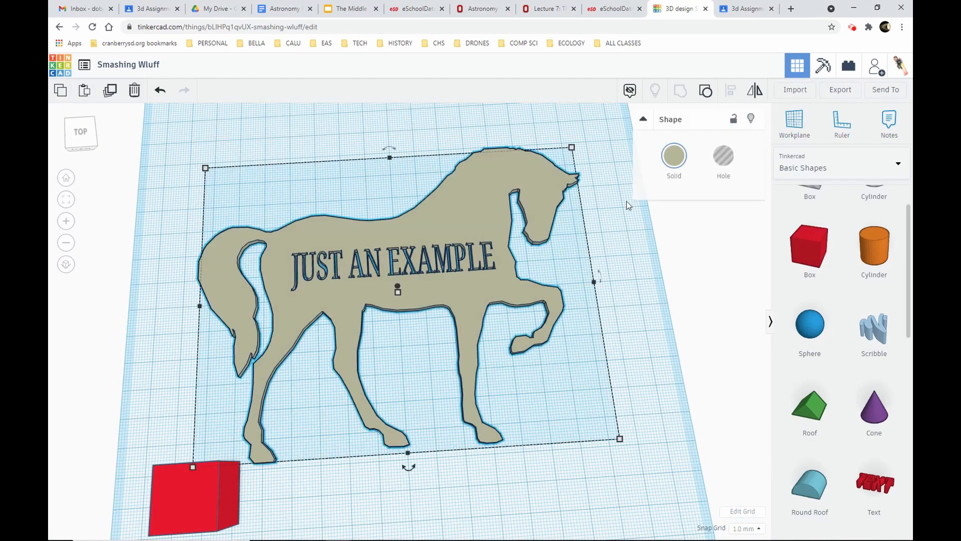
{"action": "left_click", "coordinate": [706, 92]}
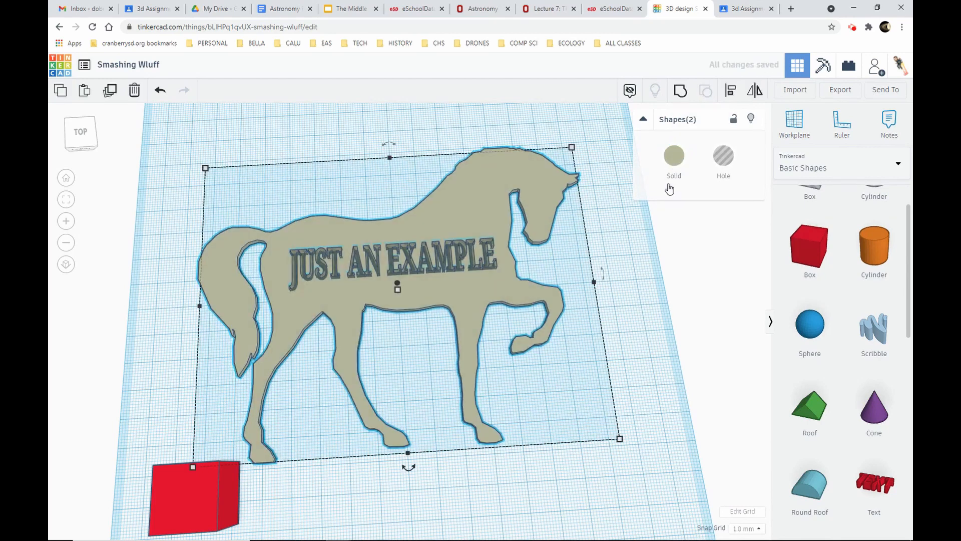
{"action": "left_click", "coordinate": [617, 256]}
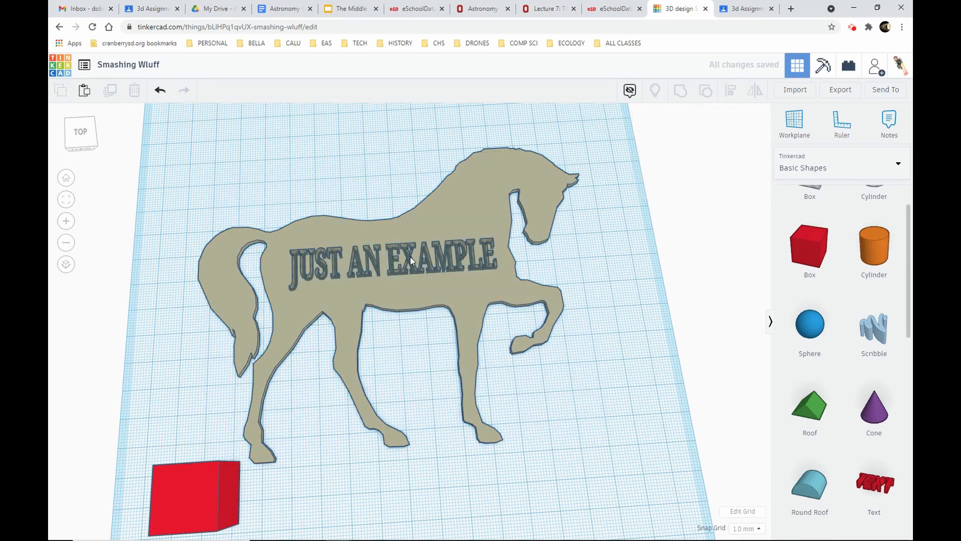
{"action": "left_click", "coordinate": [456, 252]}
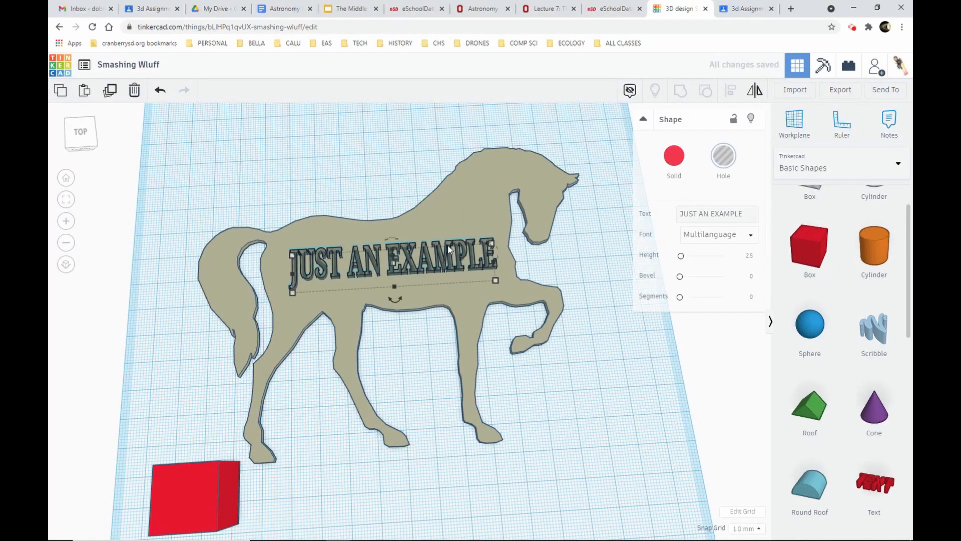
{"action": "left_click", "coordinate": [682, 156]}
{"action": "left_click", "coordinate": [585, 261]}
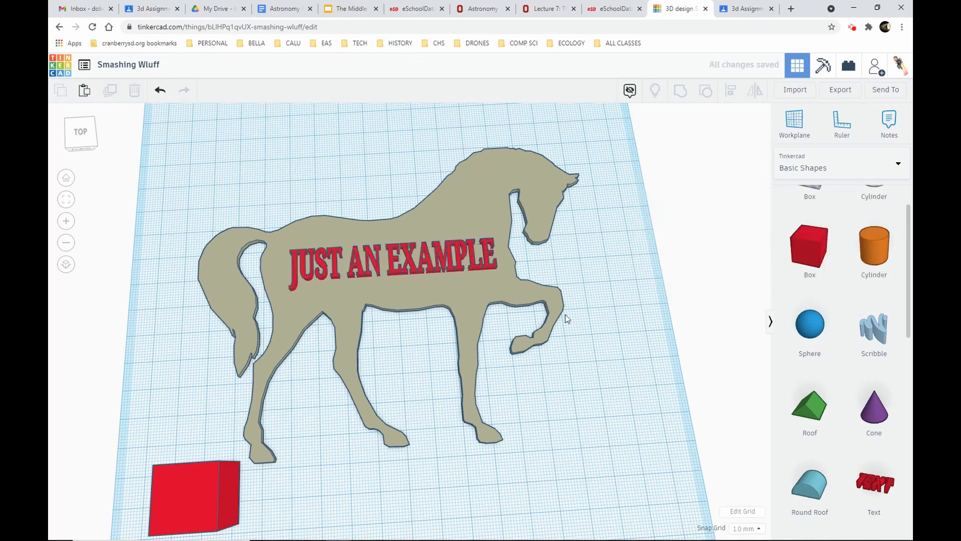
Stretch the red box beneath the horse to a width of 153 mm as a base
{"action": "scroll", "coordinate": [408, 325], "scroll_direction": "up", "scroll_amount": 3}
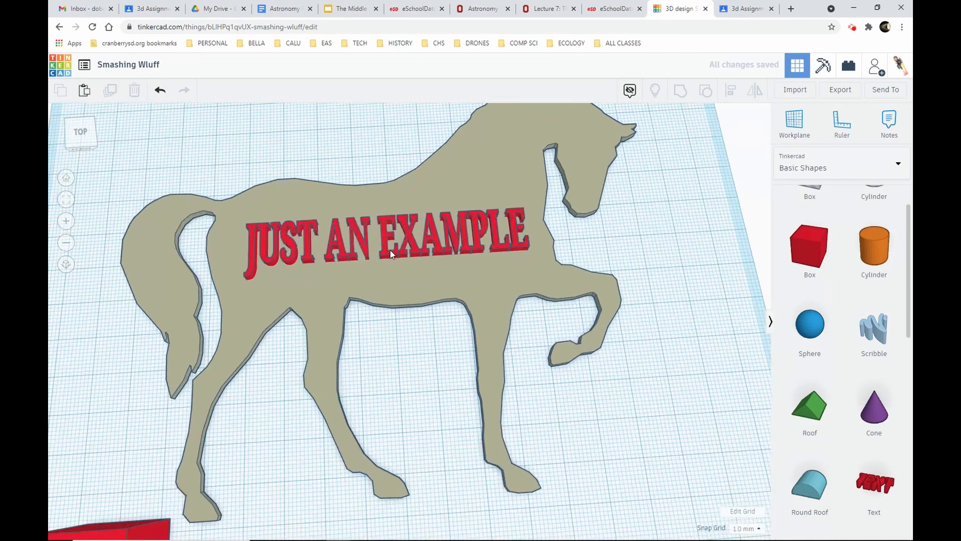
{"action": "mouse_move", "coordinate": [404, 328]}
{"action": "right_mouse_down"}
{"action": "mouse_move", "coordinate": [397, 209]}
{"action": "mouse_move", "coordinate": [406, 315]}
{"action": "mouse_move", "coordinate": [397, 332]}
{"action": "right_mouse_up"}
{"action": "scroll", "coordinate": [401, 336], "scroll_direction": "down", "scroll_amount": 5}
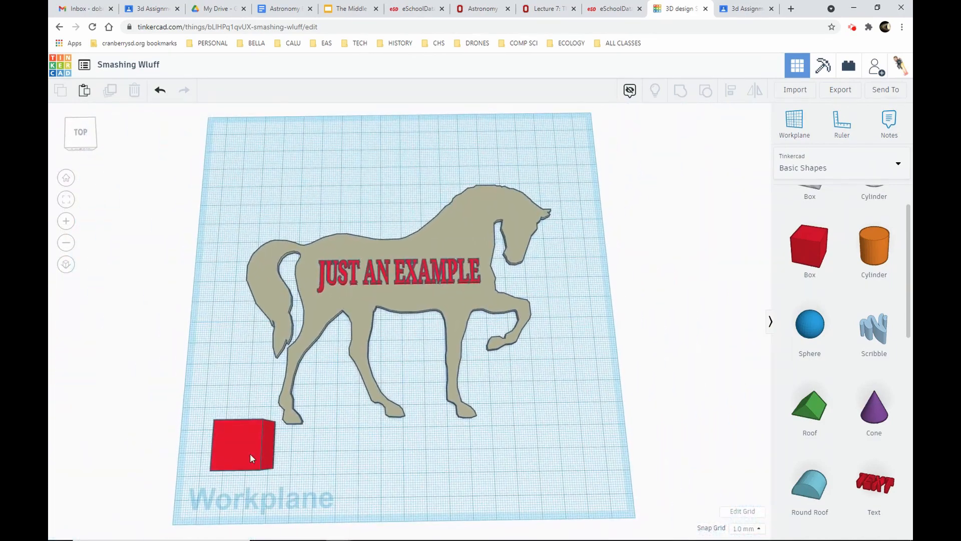
{"action": "left_click", "coordinate": [246, 456]}
{"action": "left_click_drag", "start_coordinate": [274, 444], "coordinate": [573, 448]}
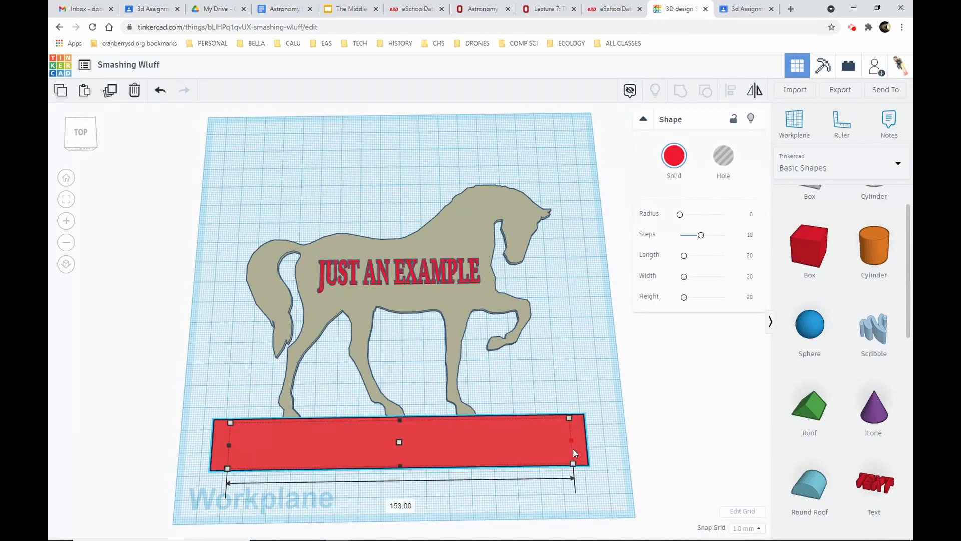
Extend the base box's back edge slightly toward the horse so it overlaps the hooves
{"action": "scroll", "coordinate": [388, 401], "scroll_direction": "up", "scroll_amount": 2}
{"action": "scroll", "coordinate": [396, 403], "scroll_direction": "up", "scroll_amount": 4}
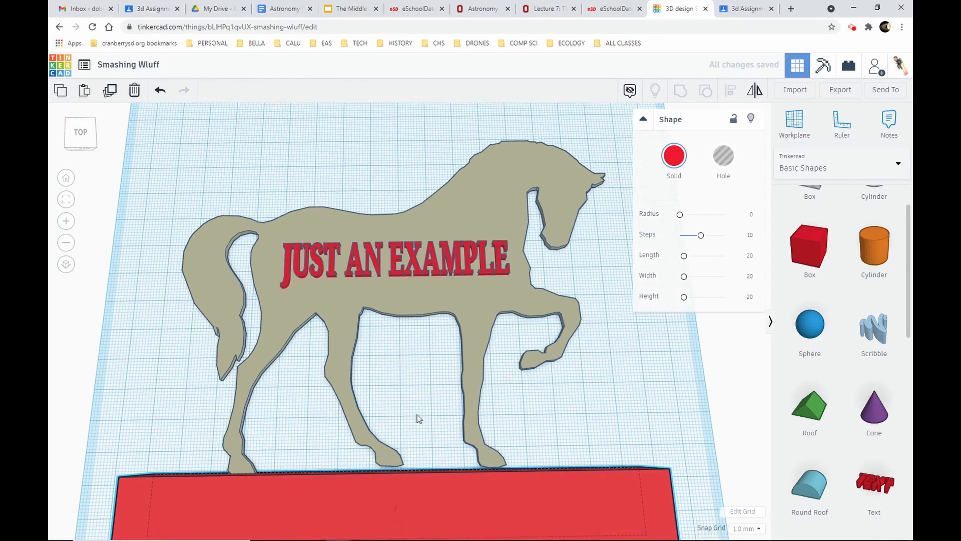
{"action": "mouse_move", "coordinate": [421, 417]}
{"action": "right_mouse_down"}
{"action": "mouse_move", "coordinate": [424, 408]}
{"action": "mouse_move", "coordinate": [421, 436]}
{"action": "mouse_move", "coordinate": [429, 417]}
{"action": "right_mouse_up"}
{"action": "left_click", "coordinate": [408, 479]}
{"action": "left_click_drag", "start_coordinate": [407, 479], "coordinate": [407, 468]}
{"action": "left_click", "coordinate": [427, 453]}
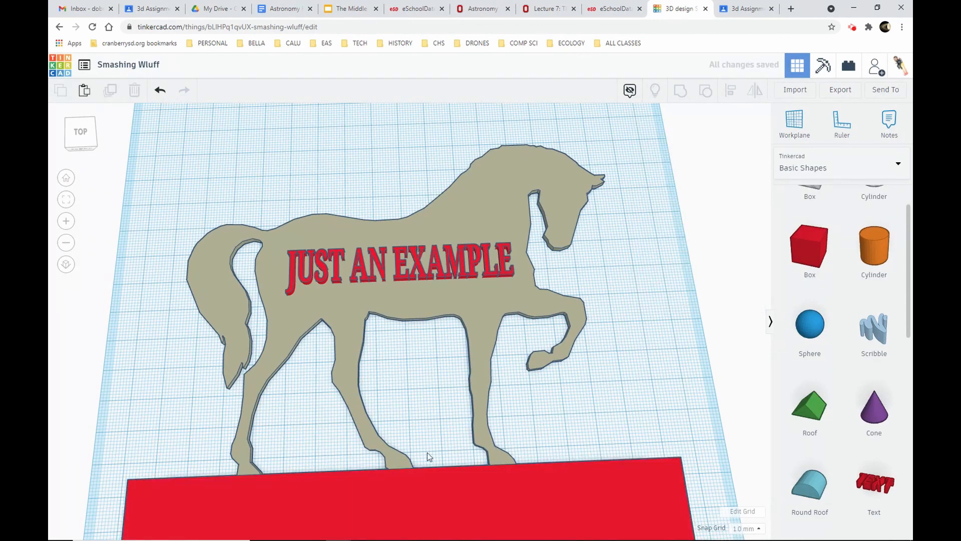
Set the height of the red base box under the hooves to 2.5 mm
{"action": "scroll", "coordinate": [448, 461], "scroll_direction": "down", "scroll_amount": 3}
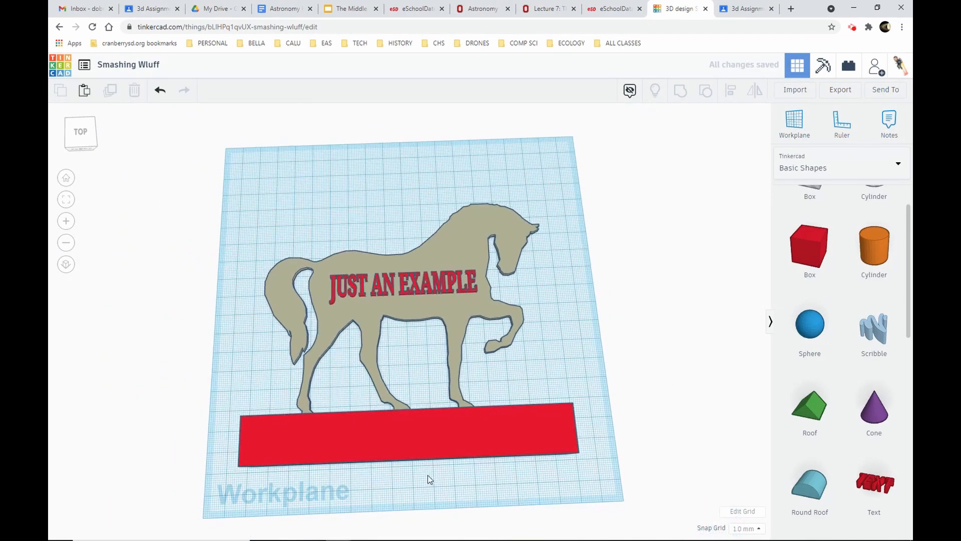
{"action": "right_click_drag", "start_coordinate": [427, 476], "coordinate": [423, 395]}
{"action": "left_click", "coordinate": [423, 395]}
{"action": "mouse_move", "coordinate": [407, 367]}
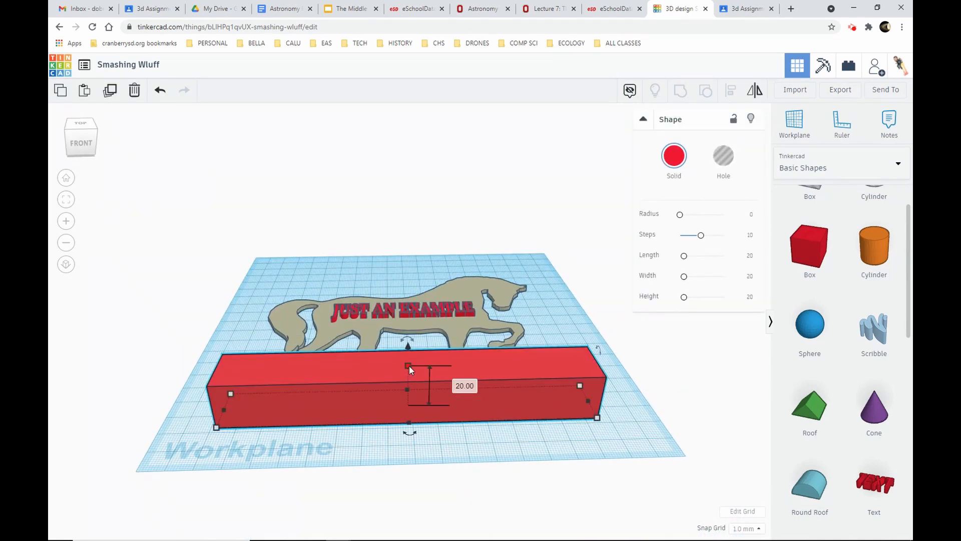
{"action": "left_click", "coordinate": [466, 385]}
{"action": "type", "text": "2.5"}
{"action": "key", "text": "Return"}
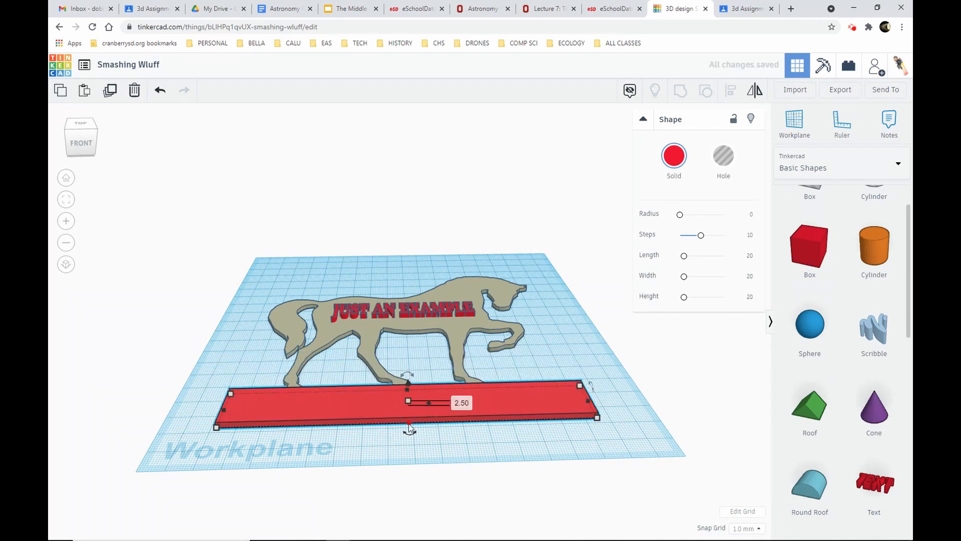
Narrow the base from its front edge and set its depth to 5 mm
{"action": "left_click_drag", "start_coordinate": [408, 425], "coordinate": [408, 412]}
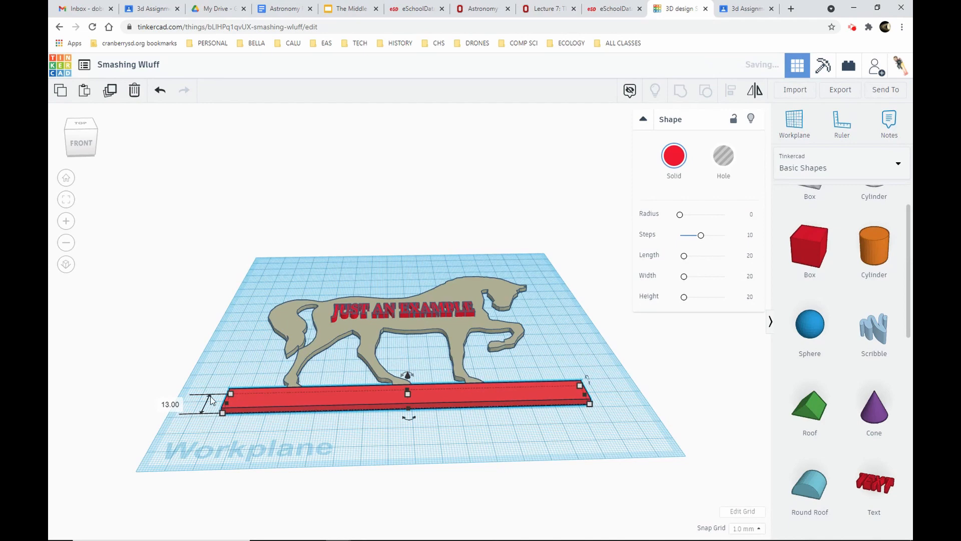
{"action": "left_click", "coordinate": [173, 408]}
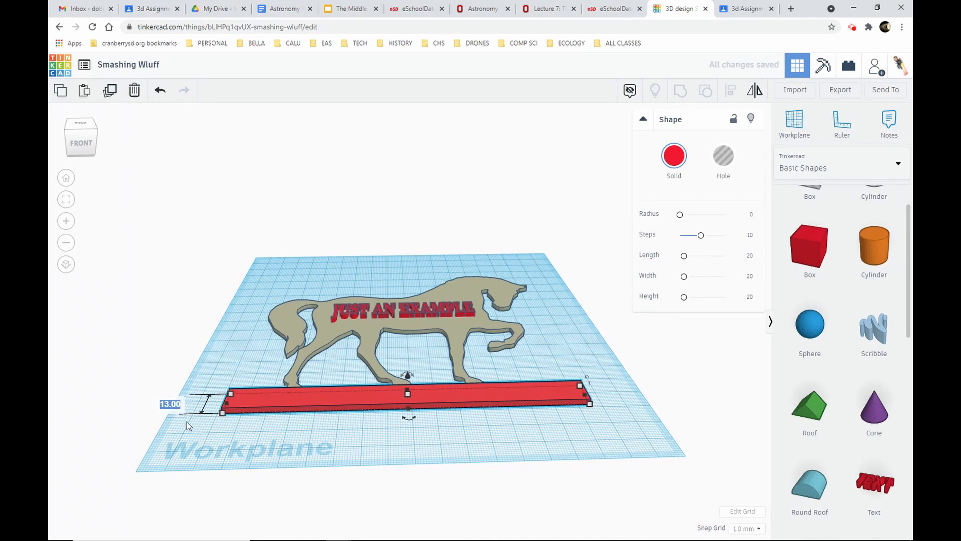
{"action": "key", "text": "Return"}
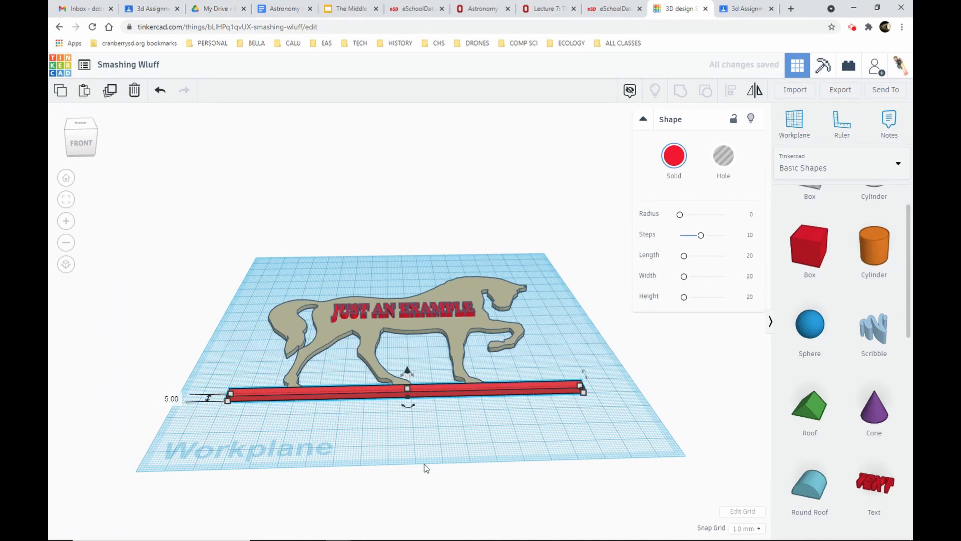
Add a box along the horse's tail side, about 121 mm long and 2.5 mm high, as a side bar
{"action": "scroll", "coordinate": [434, 412], "scroll_direction": "up", "scroll_amount": 4}
{"action": "right_click_drag", "start_coordinate": [460, 444], "coordinate": [258, 497]}
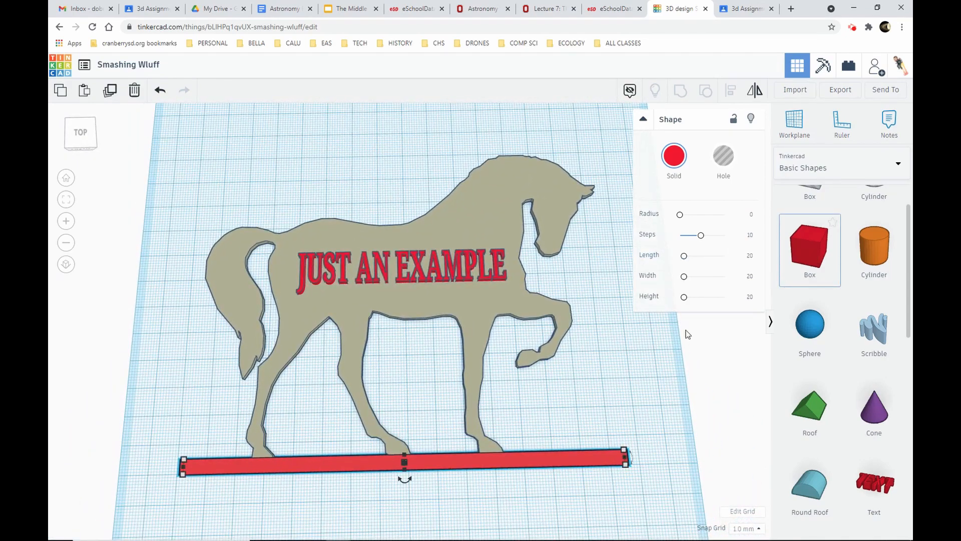
{"action": "left_click_drag", "start_coordinate": [836, 257], "coordinate": [208, 138]}
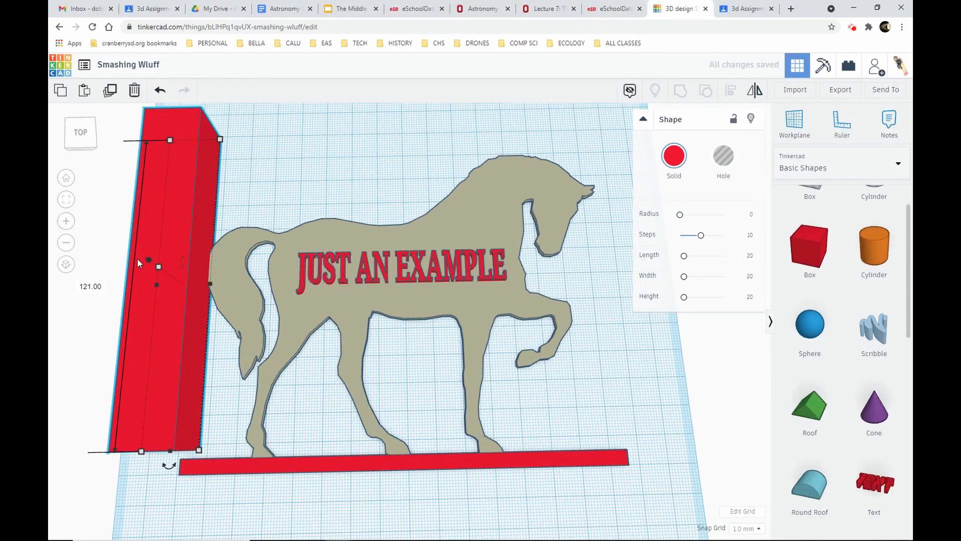
{"action": "right_click_drag", "start_coordinate": [160, 266], "coordinate": [266, 202]}
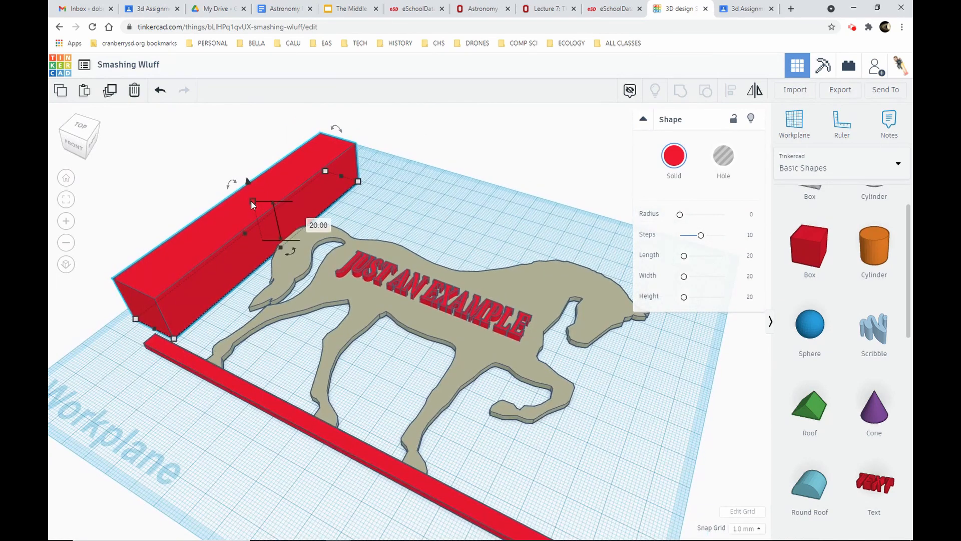
{"action": "left_click", "coordinate": [312, 221]}
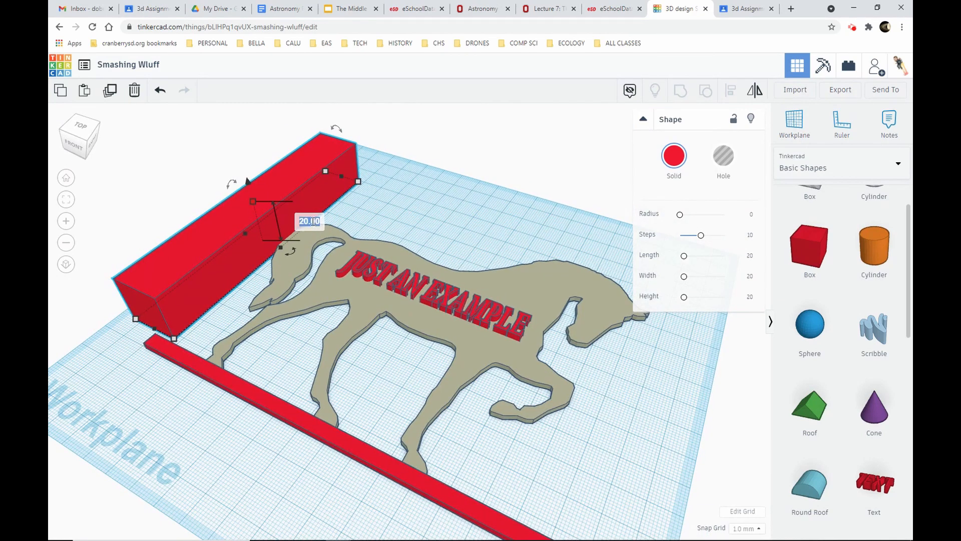
{"action": "type", "text": "2.5"}
{"action": "key", "text": "Return"}
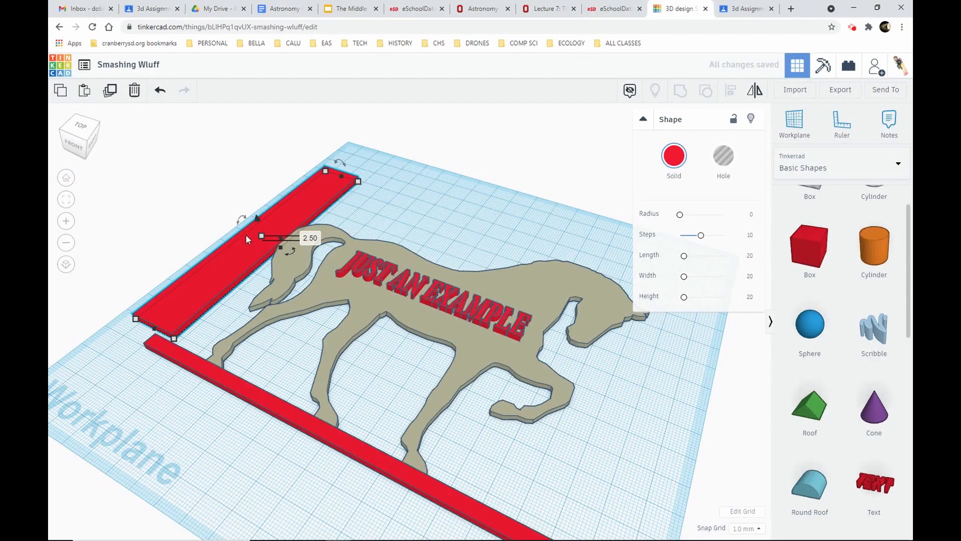
Narrow the side bar from its outer edge and set its width to 5 mm
{"action": "left_click_drag", "start_coordinate": [245, 235], "coordinate": [260, 240]}
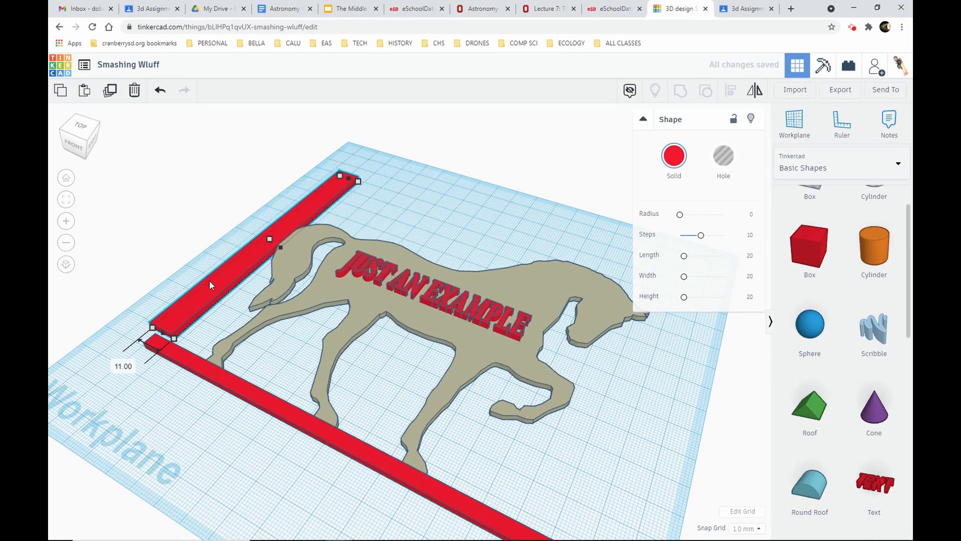
{"action": "left_click", "coordinate": [124, 367]}
{"action": "type", "text": "5"}
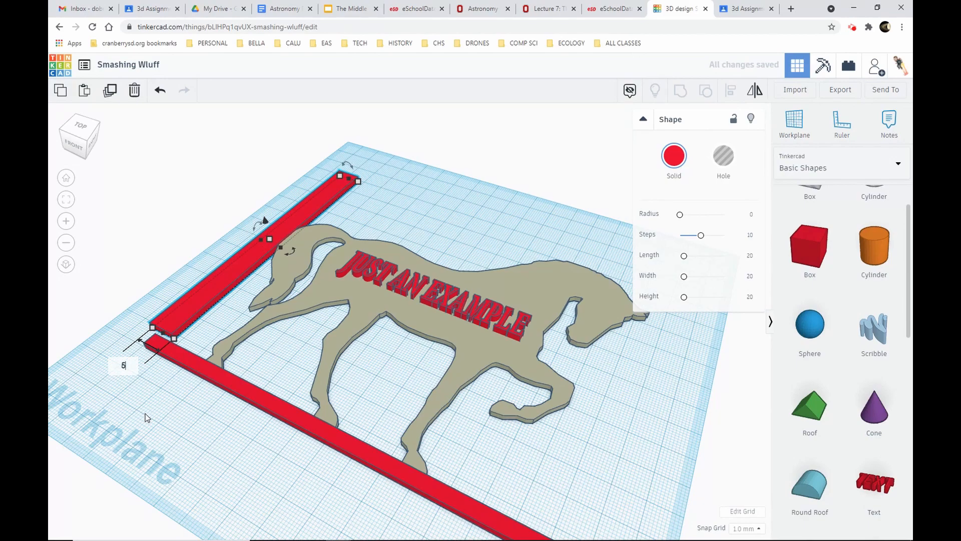
{"action": "key", "text": "Return"}
Extend the lower end of the side bar across the base so the two bars overlap flush at the corner
{"action": "scroll", "coordinate": [212, 331], "scroll_direction": "up", "scroll_amount": 3}
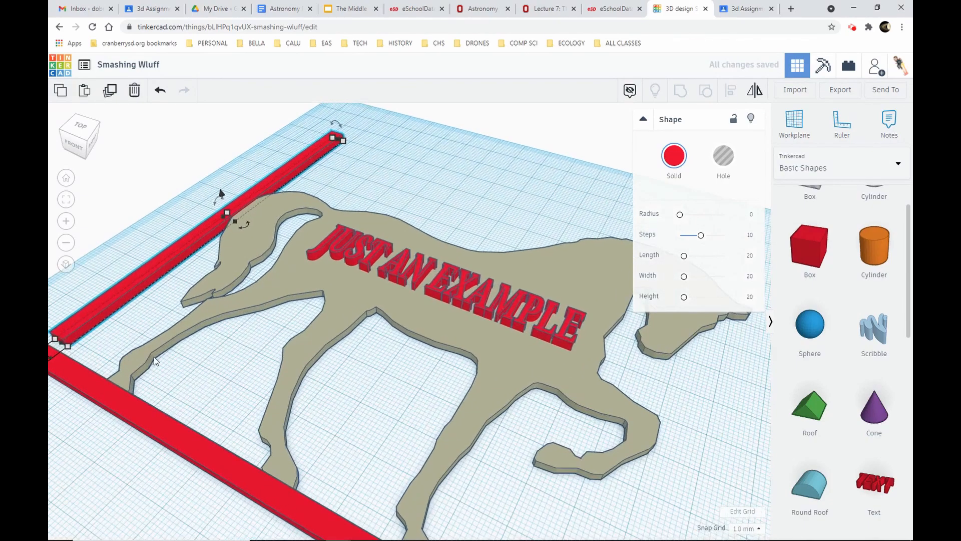
{"action": "right_click_drag", "start_coordinate": [154, 356], "coordinate": [242, 392]}
{"action": "middle_click_drag", "start_coordinate": [234, 453], "coordinate": [439, 287]}
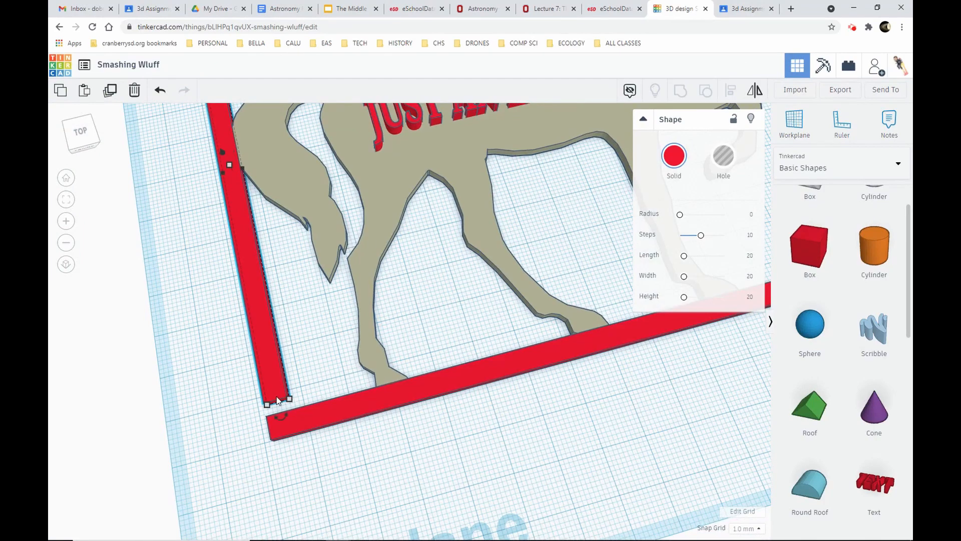
{"action": "left_click_drag", "start_coordinate": [278, 400], "coordinate": [288, 438]}
{"action": "left_click", "coordinate": [297, 389]}
{"action": "scroll", "coordinate": [272, 293], "scroll_direction": "down", "scroll_amount": 1}
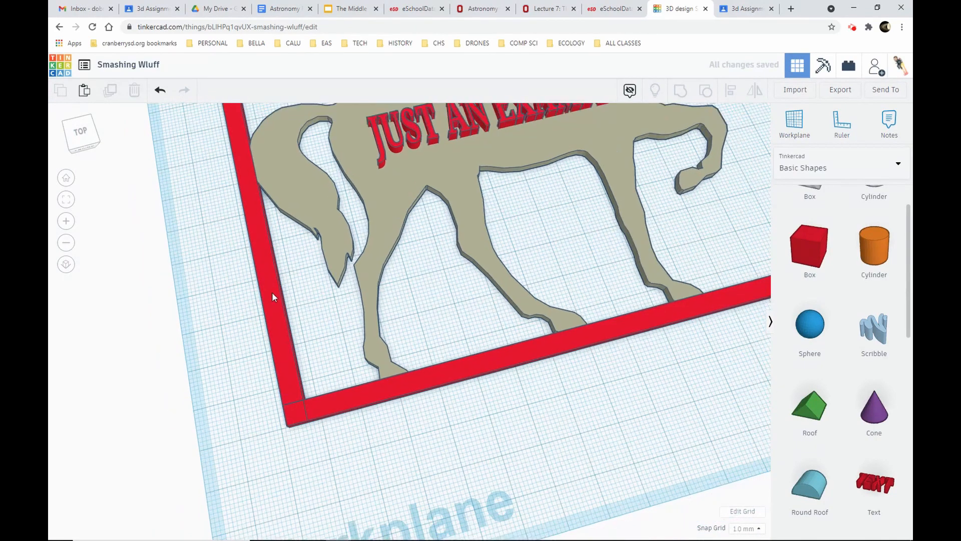
Add a box above the horse's back and head, 153 mm long and 2.5 mm high, as a top bar
{"action": "scroll", "coordinate": [272, 293], "scroll_direction": "down", "scroll_amount": 4}
{"action": "right_click_drag", "start_coordinate": [262, 250], "coordinate": [359, 450]}
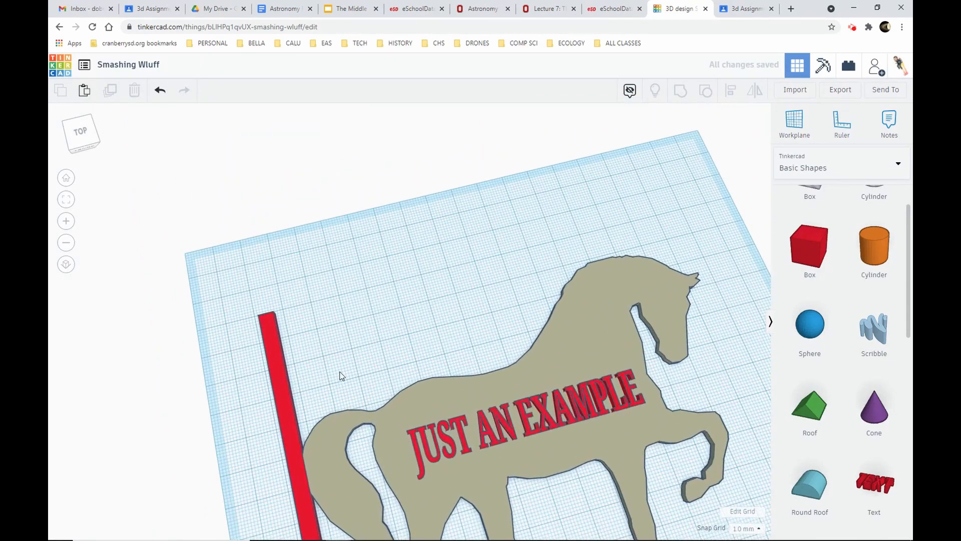
{"action": "right_click_drag", "start_coordinate": [341, 375], "coordinate": [326, 396]}
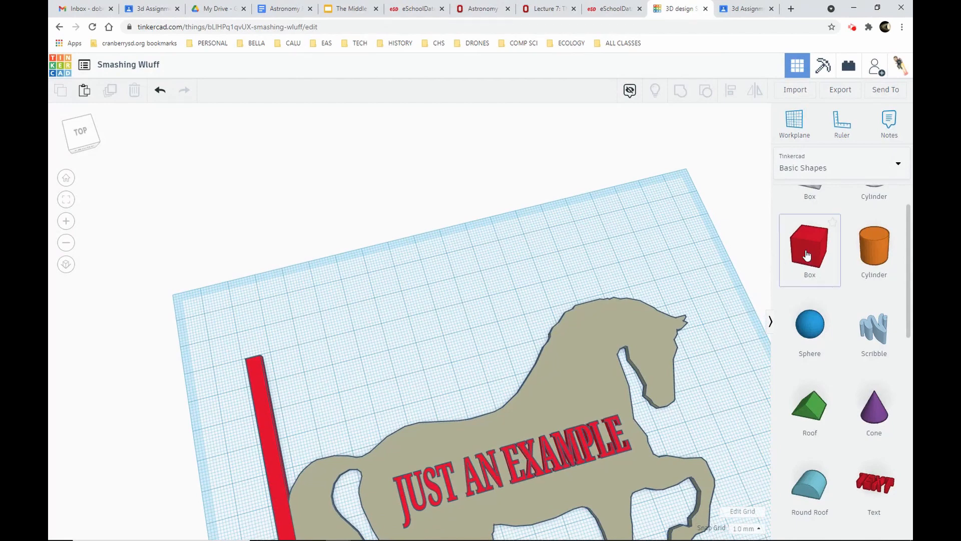
{"action": "left_click_drag", "start_coordinate": [806, 255], "coordinate": [669, 240]}
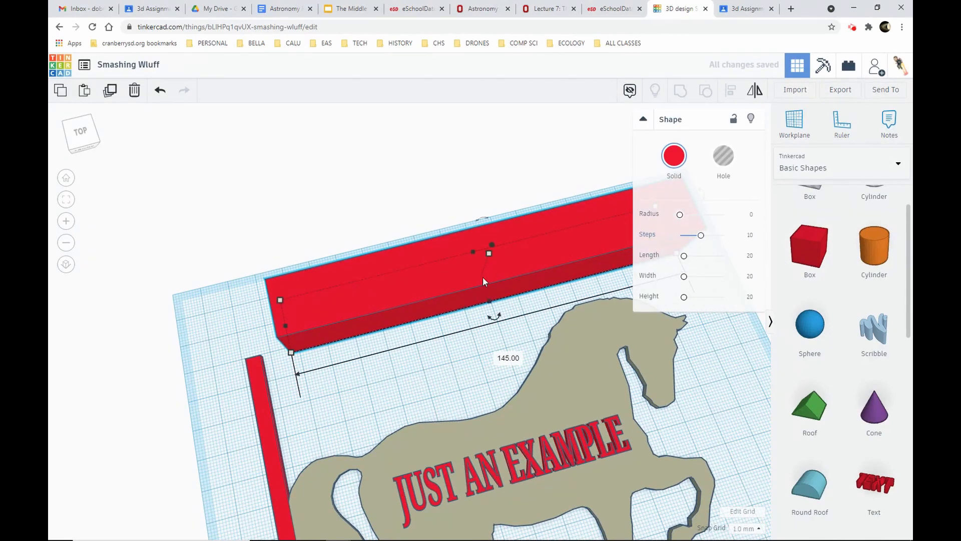
{"action": "left_click_drag", "start_coordinate": [286, 324], "coordinate": [264, 332]}
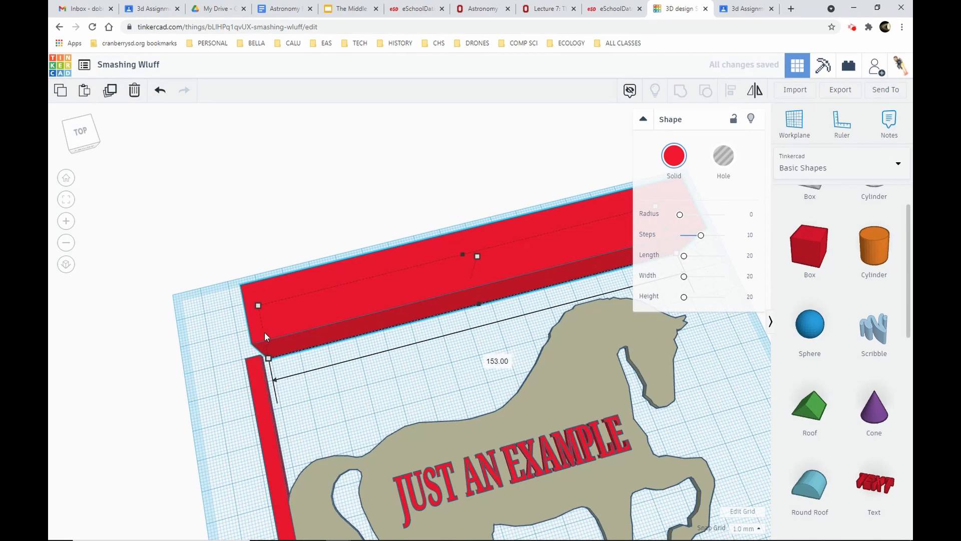
{"action": "left_click", "coordinate": [478, 256]}
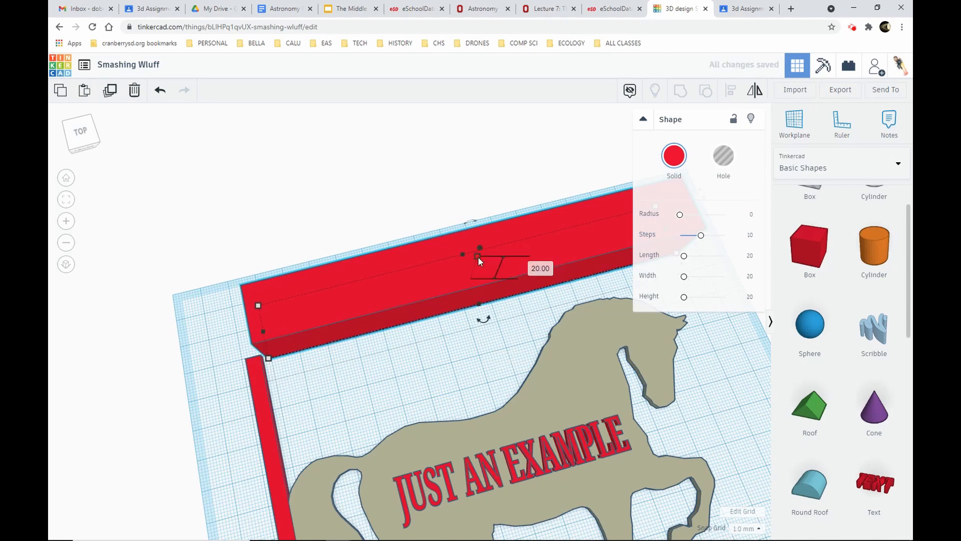
{"action": "type", "text": "2.5"}
{"action": "key", "text": "Return"}
Set the top bar's depth to 5 mm and extend its tail-side end across the side bar
{"action": "right_click_drag", "start_coordinate": [471, 353], "coordinate": [431, 334]}
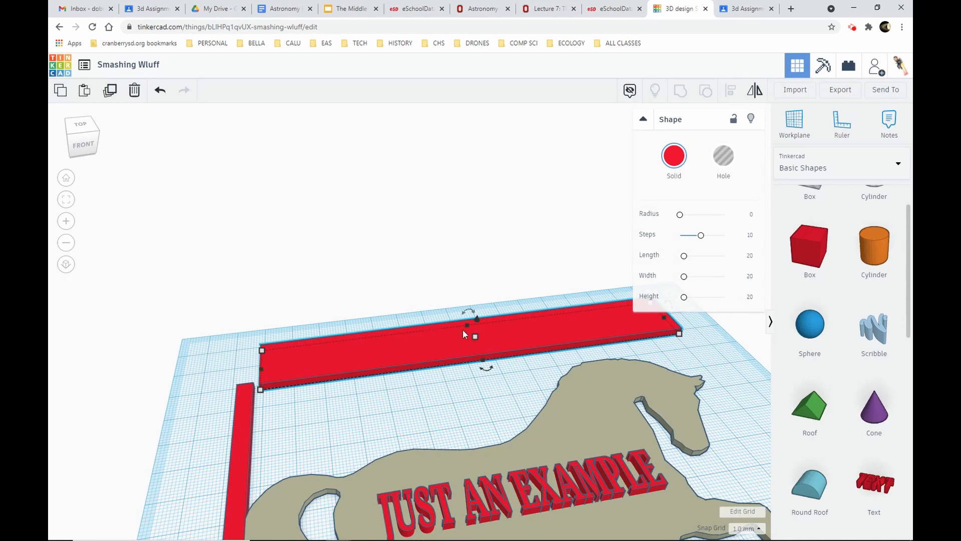
{"action": "left_click_drag", "start_coordinate": [474, 336], "coordinate": [476, 349]}
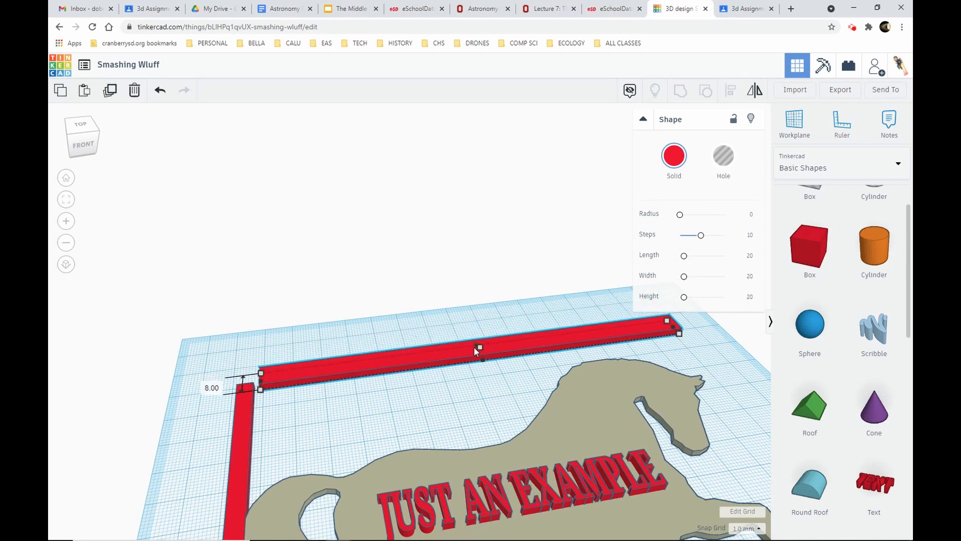
{"action": "left_click", "coordinate": [213, 388]}
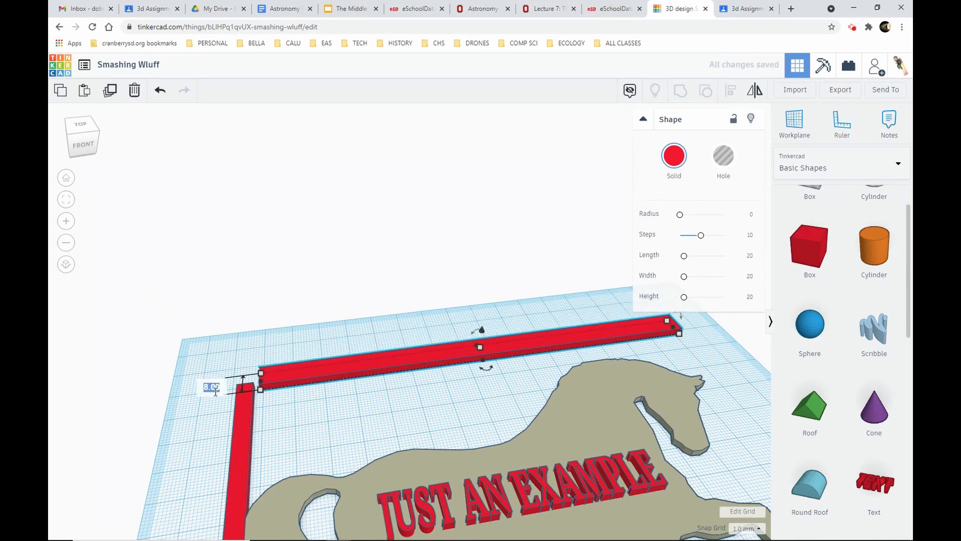
{"action": "type", "text": "5"}
{"action": "key", "text": "Return"}
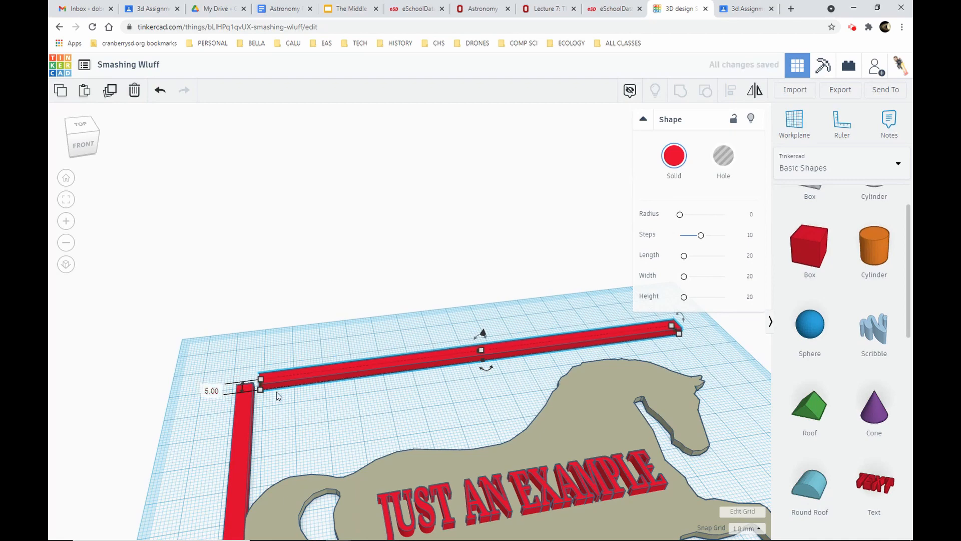
{"action": "left_click_drag", "start_coordinate": [260, 387], "coordinate": [239, 386]}
Move the top bar 10 mm toward the horse so it meets the top of the head
{"action": "right_click_drag", "start_coordinate": [224, 389], "coordinate": [440, 435]}
{"action": "scroll", "coordinate": [438, 443], "scroll_direction": "down", "scroll_amount": 5}
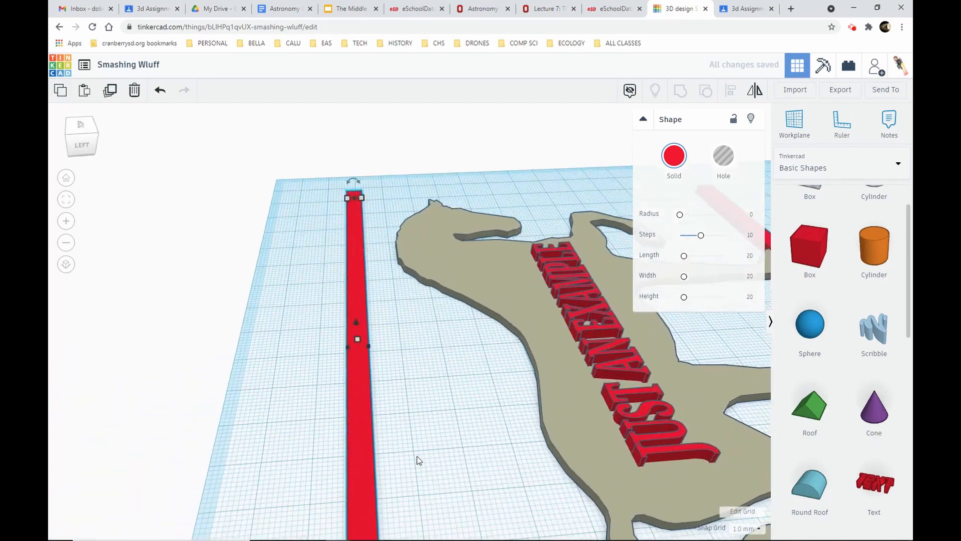
{"action": "scroll", "coordinate": [401, 408], "scroll_direction": "up", "scroll_amount": 5}
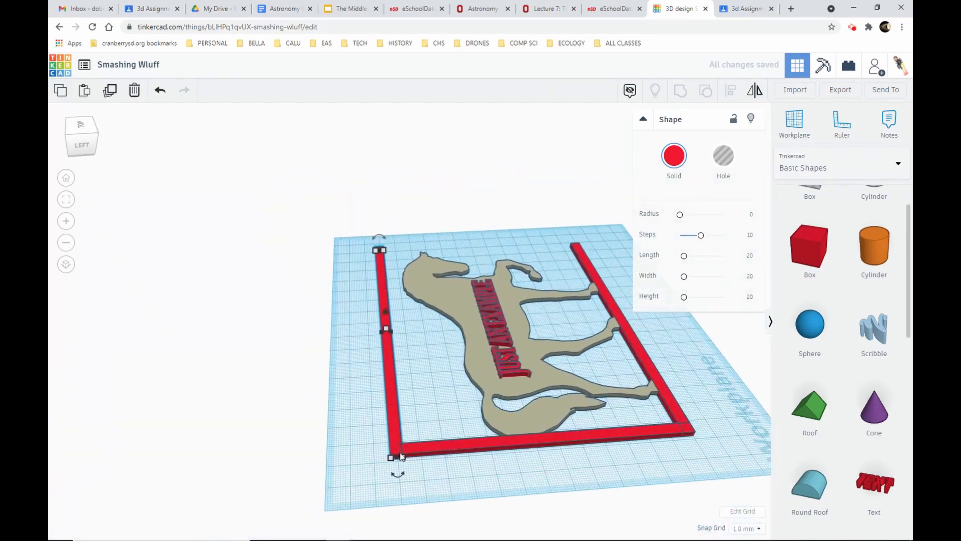
{"action": "scroll", "coordinate": [384, 321], "scroll_direction": "up", "scroll_amount": 5}
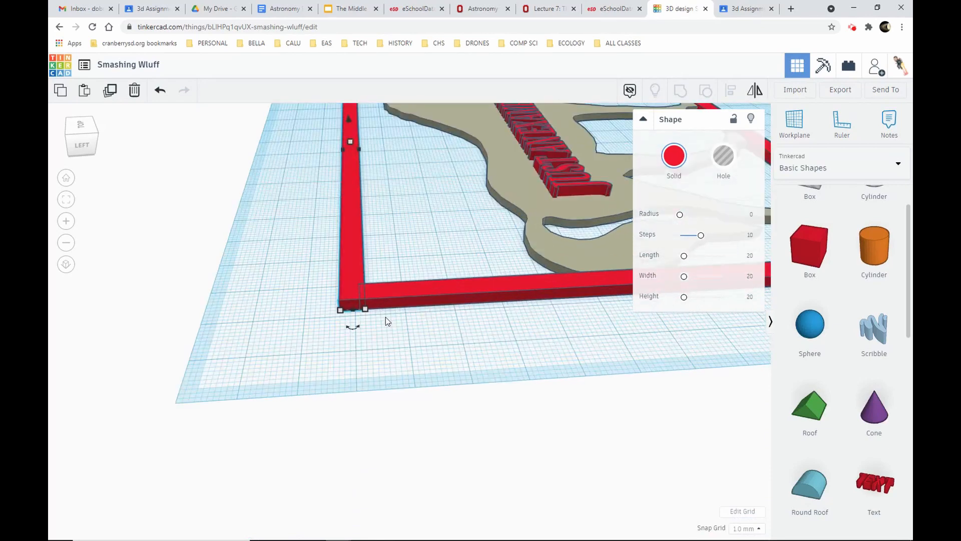
{"action": "middle_click_drag", "start_coordinate": [350, 340], "coordinate": [376, 387]}
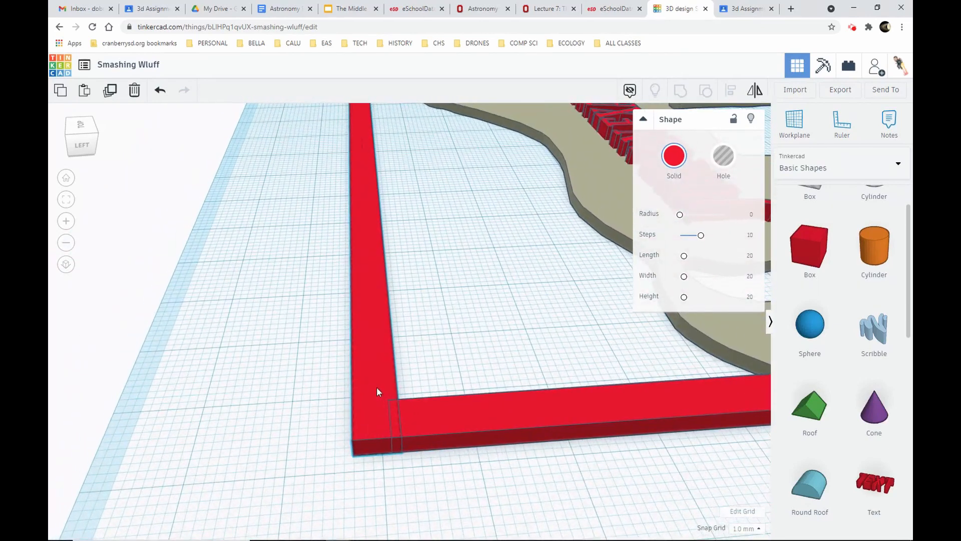
{"action": "scroll", "coordinate": [420, 279], "scroll_direction": "down", "scroll_amount": 3}
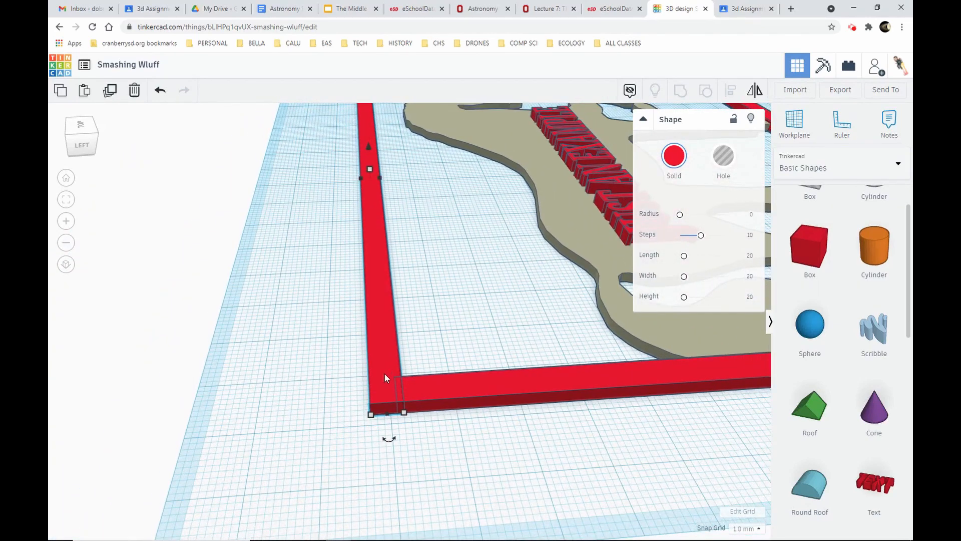
{"action": "left_click_drag", "start_coordinate": [385, 378], "coordinate": [446, 359]}
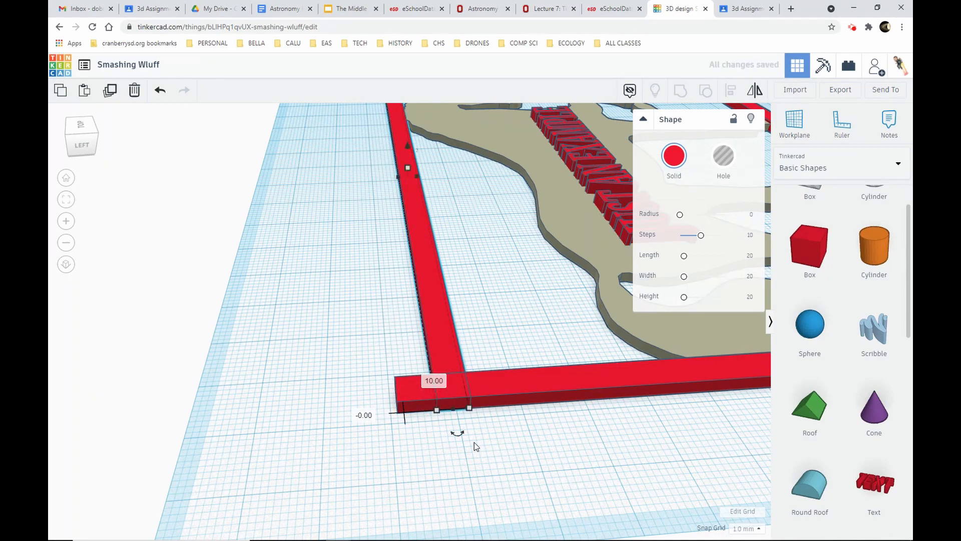
Shorten the side bar to 123 mm so its upper end is flush with the top bar's outer edge
{"action": "middle_click_drag", "start_coordinate": [474, 442], "coordinate": [342, 421]}
{"action": "left_click", "coordinate": [285, 361]}
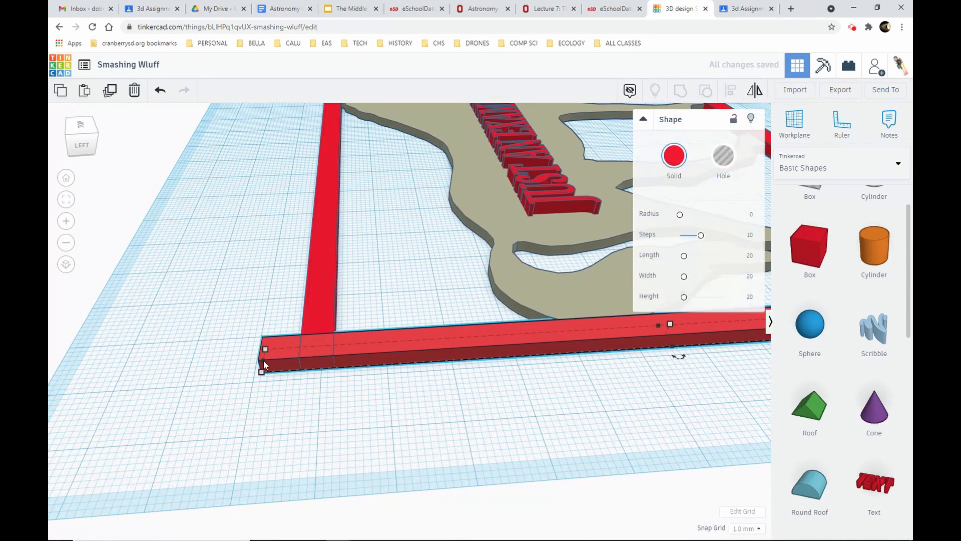
{"action": "left_click_drag", "start_coordinate": [263, 359], "coordinate": [299, 358]}
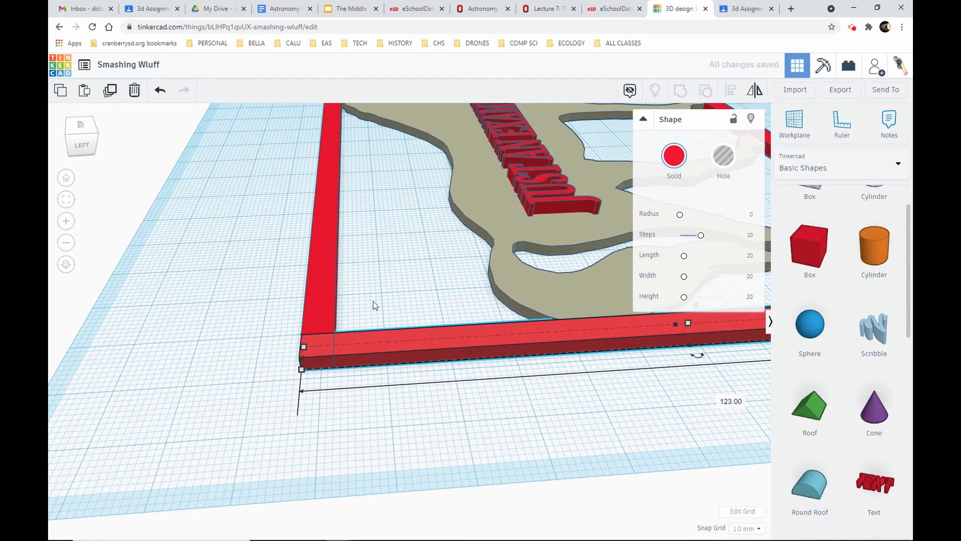
{"action": "left_click", "coordinate": [367, 266]}
{"action": "scroll", "coordinate": [366, 267], "scroll_direction": "down", "scroll_amount": 2}
{"action": "scroll", "coordinate": [366, 268], "scroll_direction": "down", "scroll_amount": 2}
{"action": "middle_click_drag", "start_coordinate": [386, 241], "coordinate": [366, 466]}
{"action": "scroll", "coordinate": [450, 298], "scroll_direction": "up", "scroll_amount": 1}
{"action": "scroll", "coordinate": [466, 290], "scroll_direction": "up", "scroll_amount": 3}
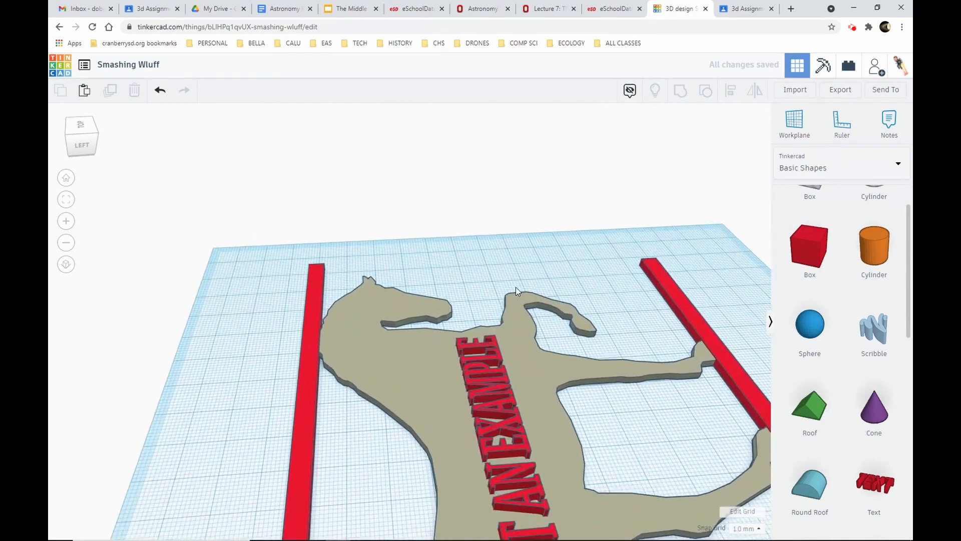
{"action": "right_click_drag", "start_coordinate": [516, 287], "coordinate": [409, 408]}
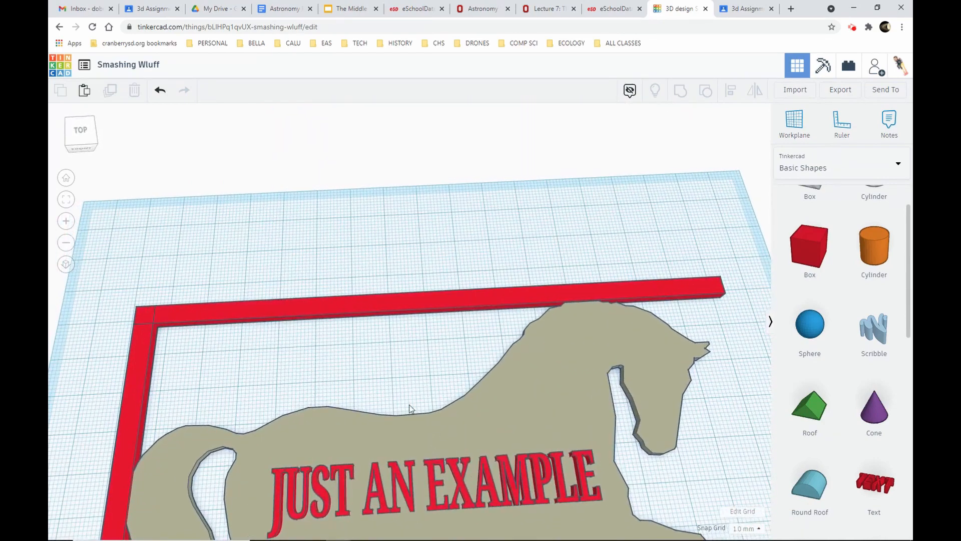
Add a box at the head-side end of the top bar and set its height to 2.5 mm
{"action": "middle_click_drag", "start_coordinate": [506, 425], "coordinate": [65, 264]}
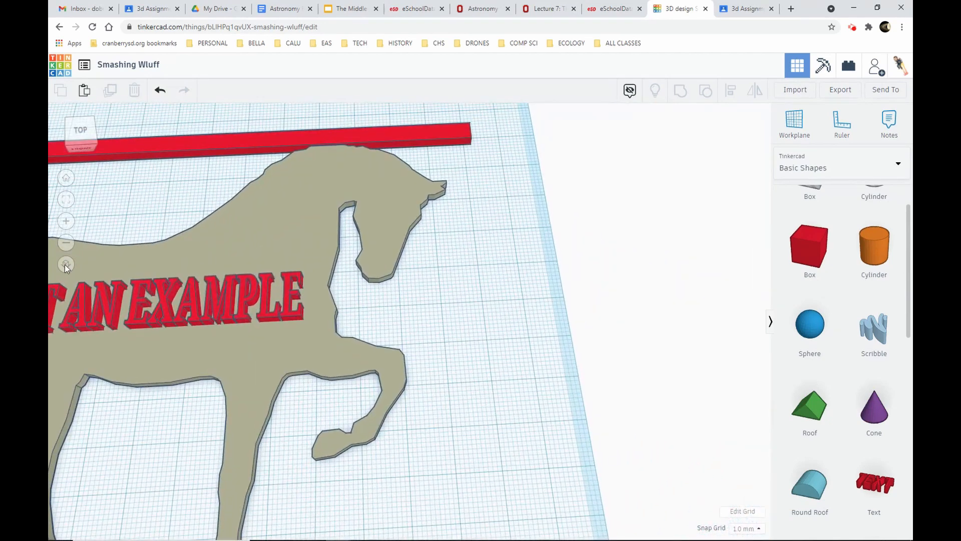
{"action": "left_click_drag", "start_coordinate": [801, 244], "coordinate": [490, 158]}
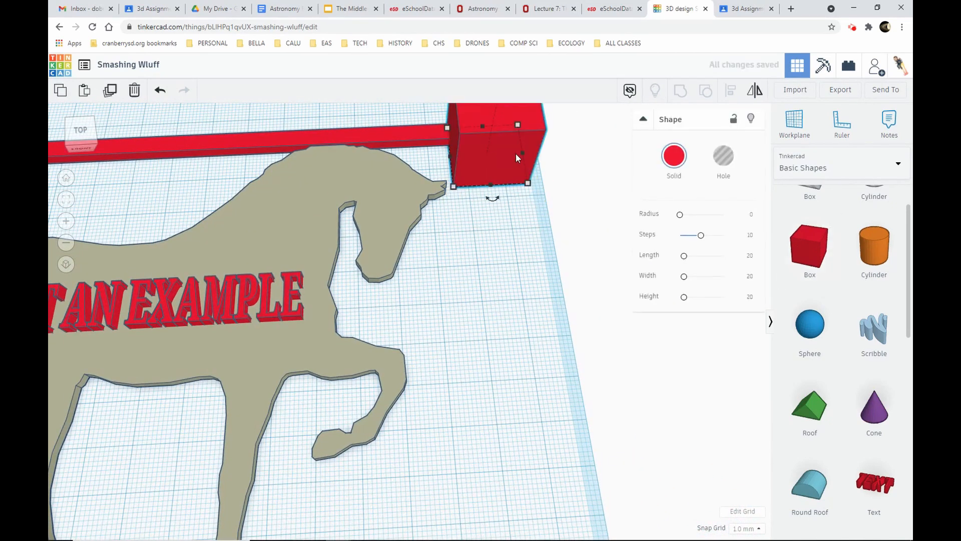
{"action": "scroll", "coordinate": [496, 149], "scroll_direction": "up", "scroll_amount": 1}
{"action": "middle_click_drag", "start_coordinate": [497, 149], "coordinate": [443, 363]}
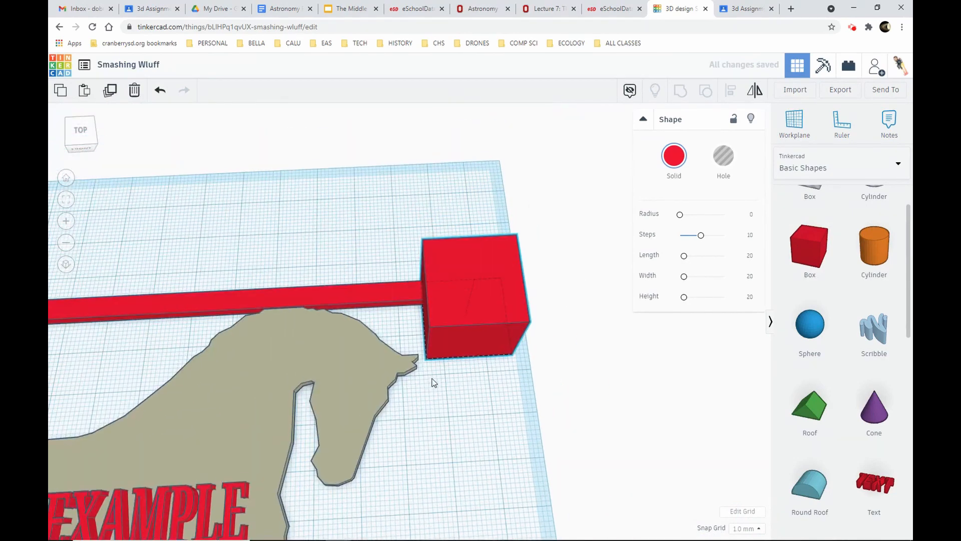
{"action": "mouse_move", "coordinate": [473, 278]}
{"action": "left_click", "coordinate": [534, 300]}
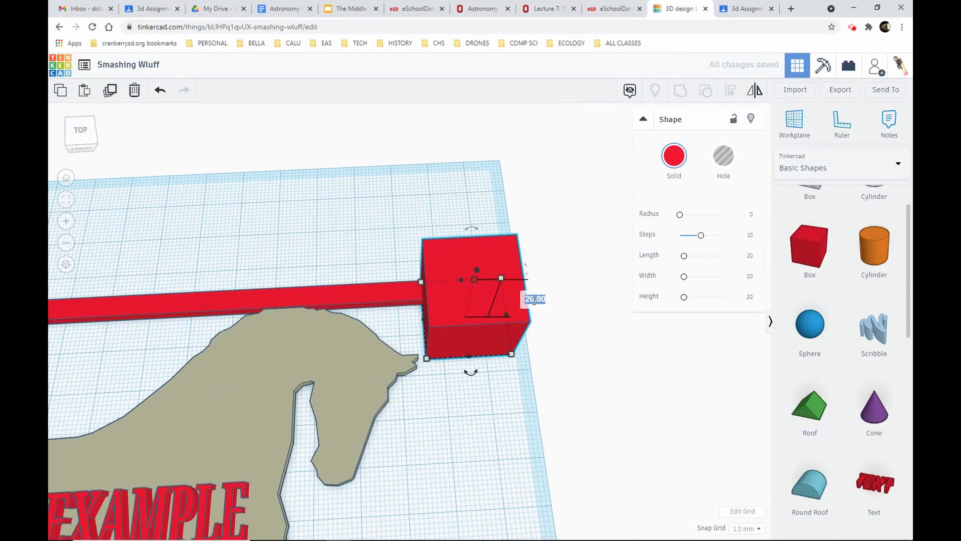
{"action": "type", "text": "2.5"}
{"action": "key", "text": "Return"}
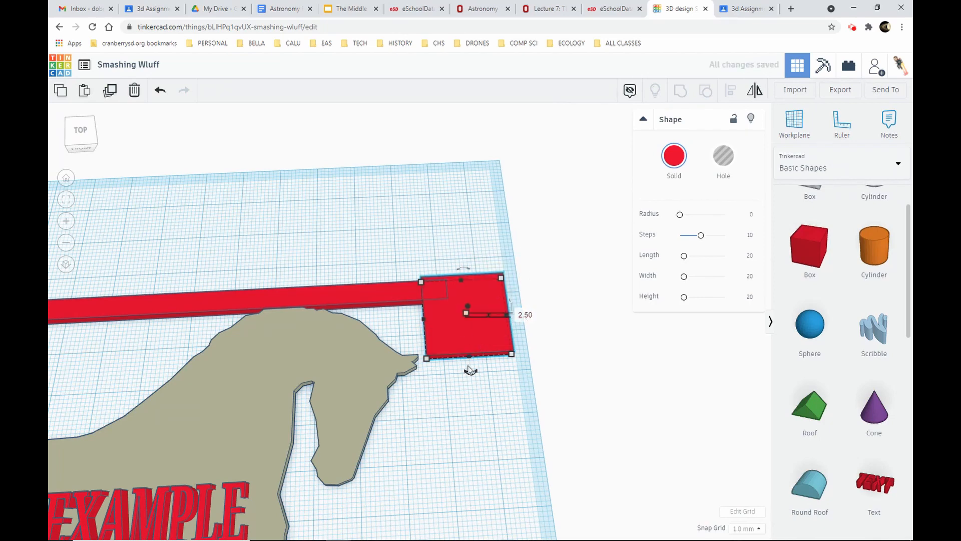
Lengthen the new box to 52 mm along the head side of the horse and set its width to 5 mm
{"action": "left_click_drag", "start_coordinate": [470, 360], "coordinate": [484, 501]}
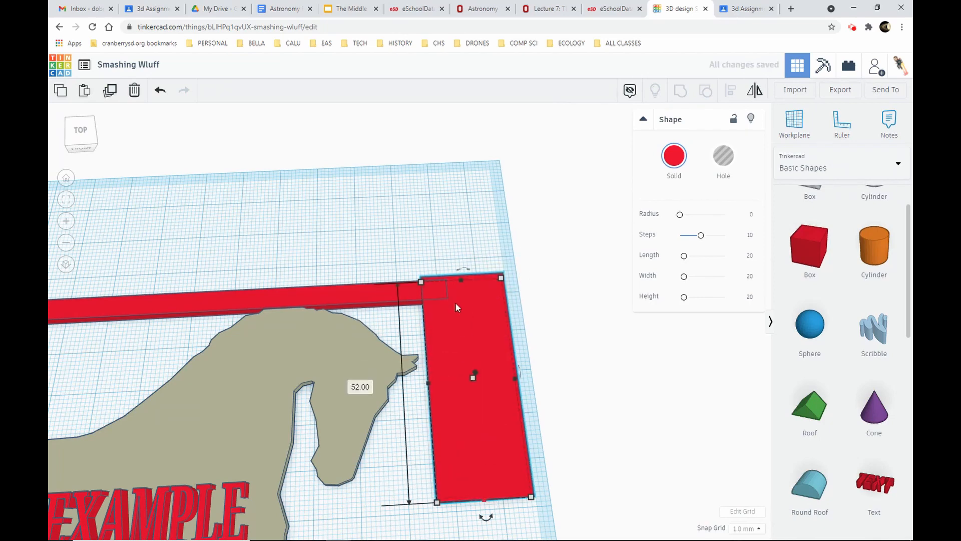
{"action": "scroll", "coordinate": [429, 296], "scroll_direction": "up", "scroll_amount": 3}
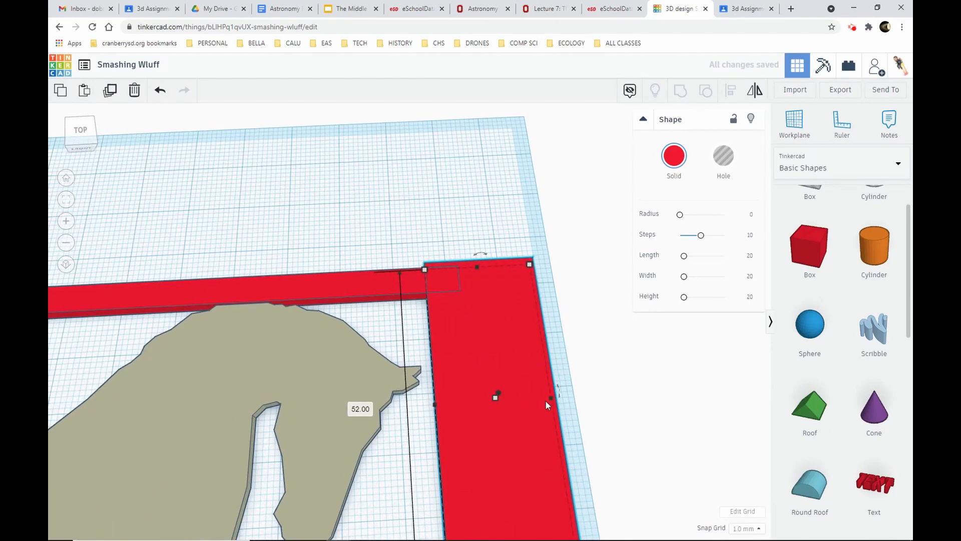
{"action": "left_click_drag", "start_coordinate": [546, 398], "coordinate": [468, 400]}
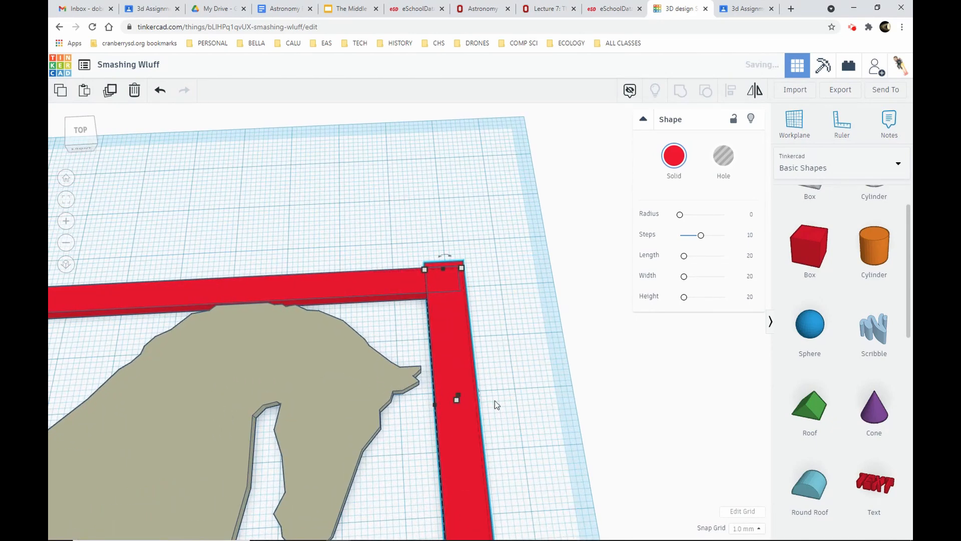
{"action": "right_click_drag", "start_coordinate": [495, 401], "coordinate": [509, 352]}
{"action": "middle_click_drag", "start_coordinate": [508, 352], "coordinate": [485, 223]}
{"action": "left_click", "coordinate": [456, 249]}
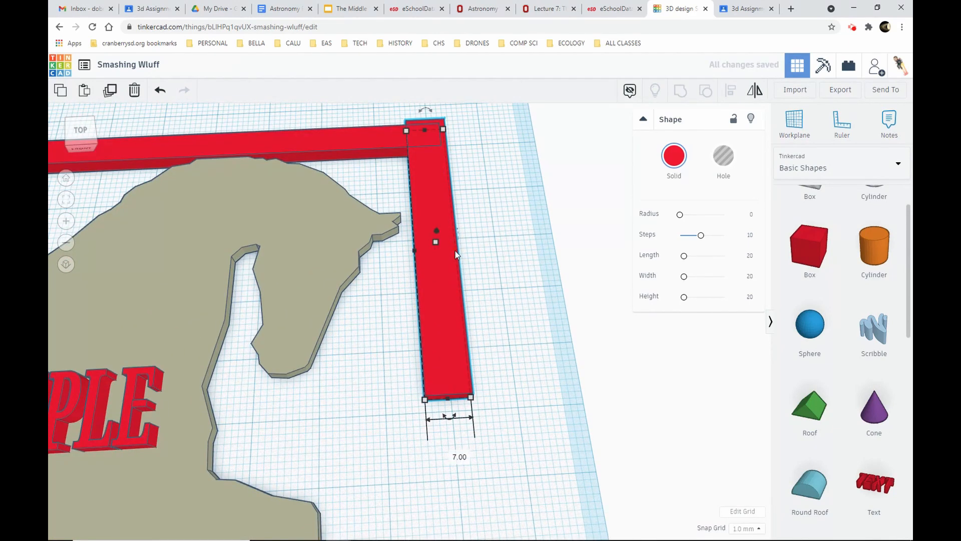
{"action": "left_click", "coordinate": [452, 454]}
{"action": "type", "text": "5"}
{"action": "key", "text": "Return"}
Move the head-side bar 1 mm so its upper end is flush with the top bar's outer edge
{"action": "middle_click_drag", "start_coordinate": [470, 190], "coordinate": [491, 486]}
{"action": "left_click_drag", "start_coordinate": [433, 413], "coordinate": [435, 414]}
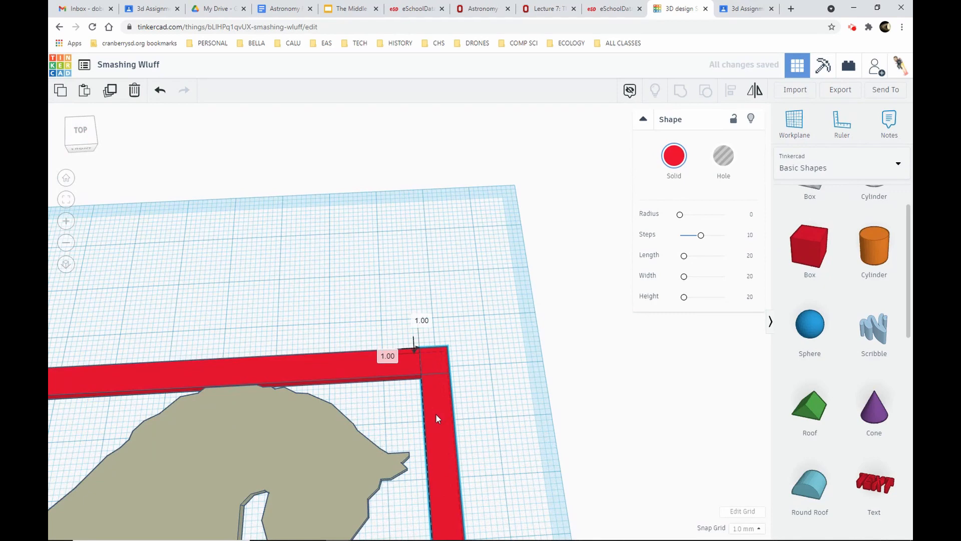
{"action": "left_click", "coordinate": [488, 418]}
Lengthen the head-side bar to about 123 mm so its lower end reaches the bottom bar's outer edge
{"action": "mouse_move", "coordinate": [497, 442]}
{"action": "middle_mouse_down"}
{"action": "mouse_move", "coordinate": [478, 215]}
{"action": "mouse_move", "coordinate": [490, 260]}
{"action": "mouse_move", "coordinate": [480, 242]}
{"action": "middle_mouse_up"}
{"action": "left_click", "coordinate": [436, 179]}
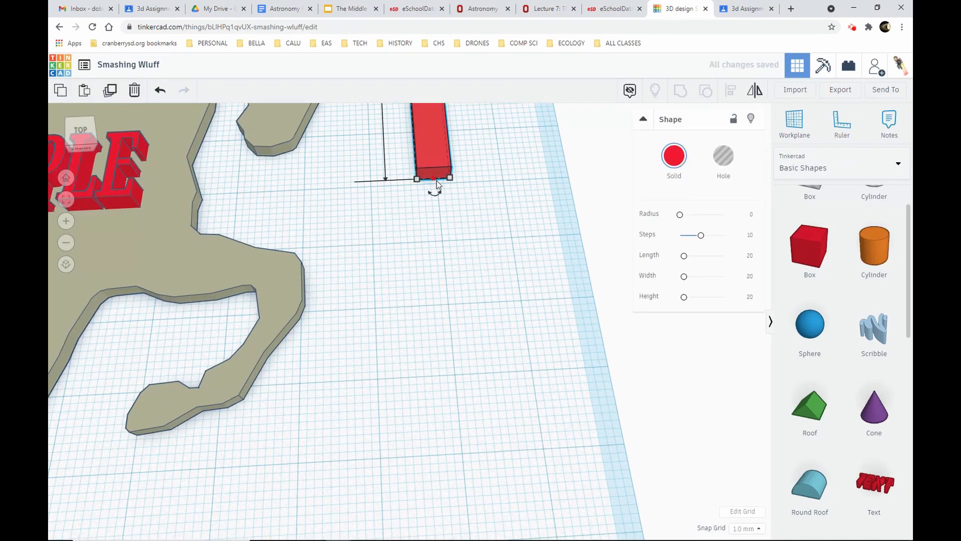
{"action": "left_click_drag", "start_coordinate": [435, 179], "coordinate": [476, 521]}
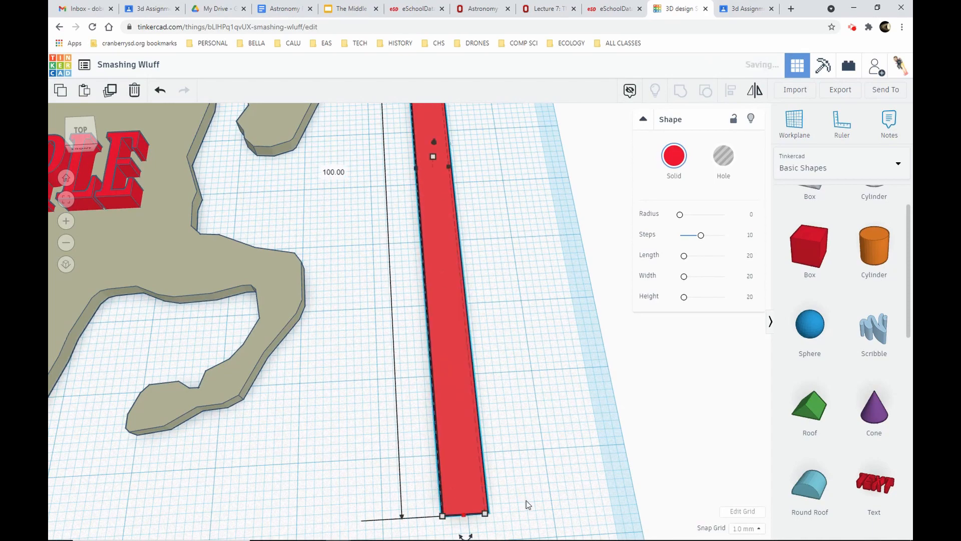
{"action": "middle_click_drag", "start_coordinate": [524, 498], "coordinate": [473, 197]}
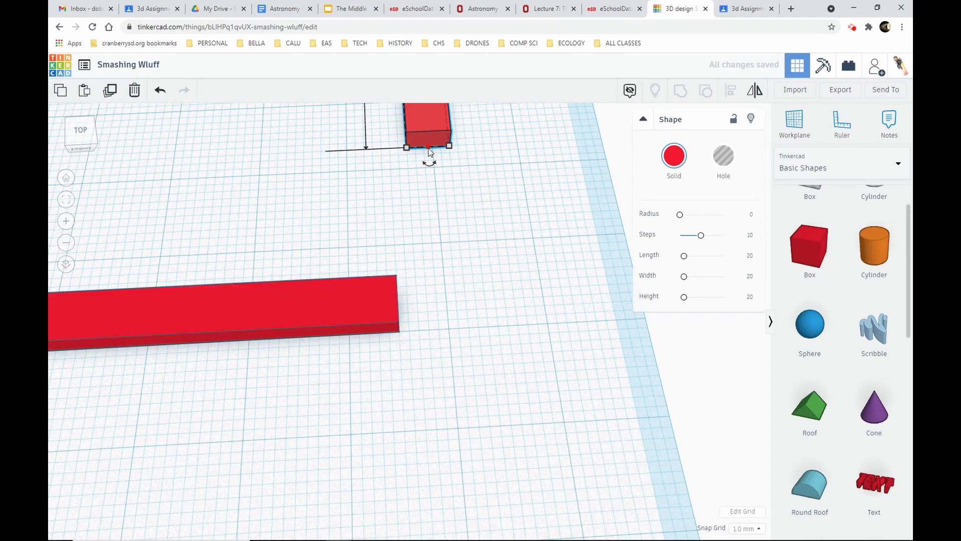
{"action": "left_click_drag", "start_coordinate": [429, 152], "coordinate": [441, 333]}
Extend the bottom bar's head-side end across the head-side bar to close the frame's corner
{"action": "left_click", "coordinate": [386, 310]}
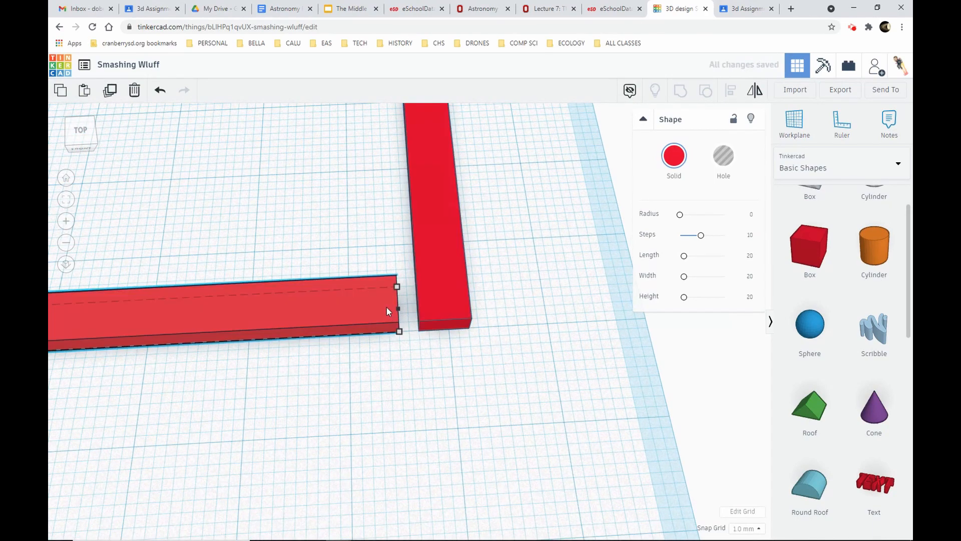
{"action": "left_click_drag", "start_coordinate": [387, 307], "coordinate": [465, 307]}
{"action": "left_click", "coordinate": [371, 236]}
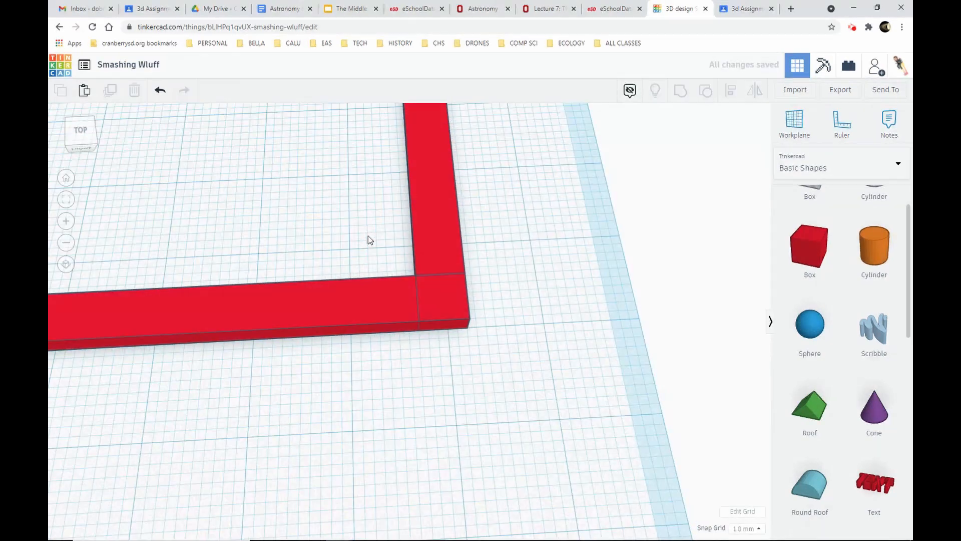
Group the horse, the lettering and the four frame bars into one solid shape
{"action": "scroll", "coordinate": [368, 236], "scroll_direction": "down", "scroll_amount": 5}
{"action": "middle_click_drag", "start_coordinate": [351, 235], "coordinate": [629, 371]}
{"action": "scroll", "coordinate": [467, 364], "scroll_direction": "down", "scroll_amount": 3}
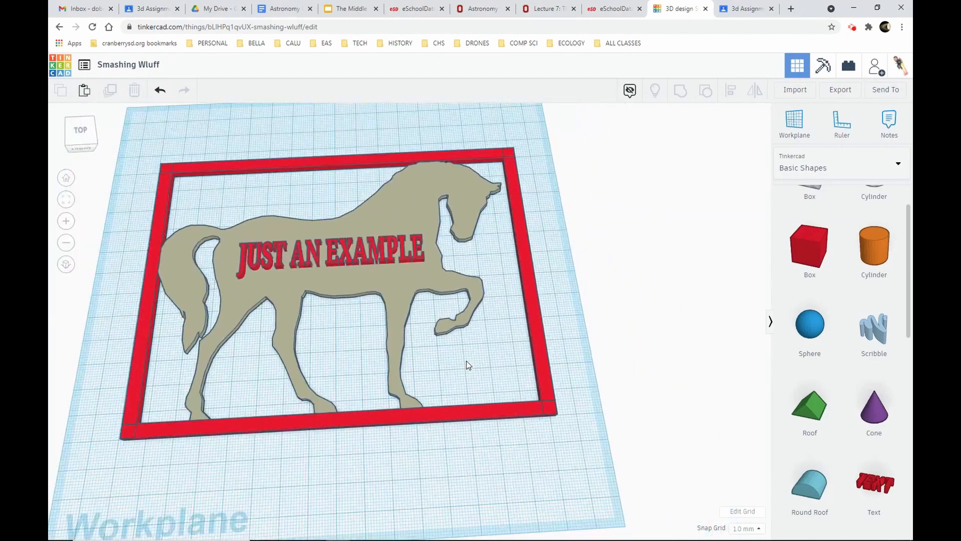
{"action": "scroll", "coordinate": [458, 363], "scroll_direction": "down", "scroll_amount": 2}
{"action": "scroll", "coordinate": [455, 363], "scroll_direction": "up", "scroll_amount": 2}
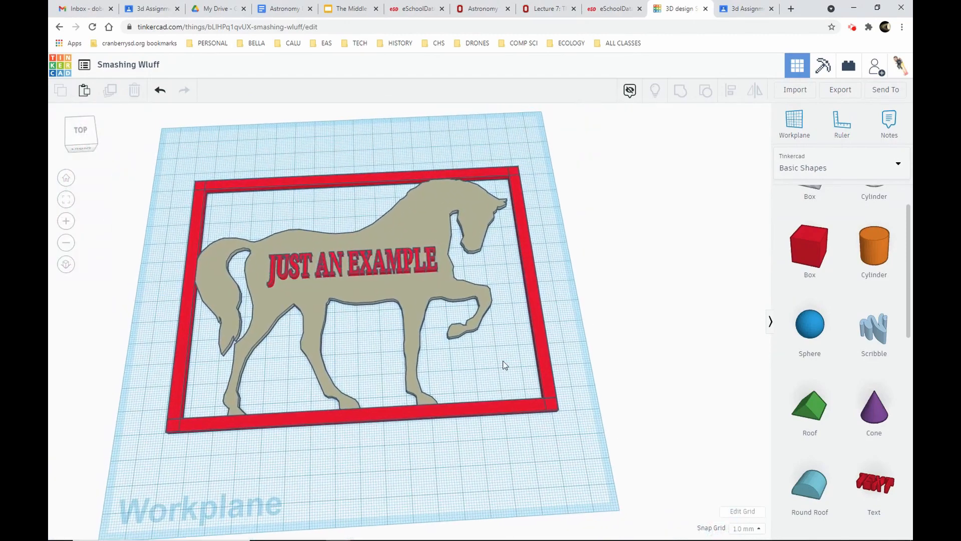
{"action": "scroll", "coordinate": [415, 310], "scroll_direction": "down", "scroll_amount": 2}
{"action": "left_click_drag", "start_coordinate": [200, 187], "coordinate": [538, 440]}
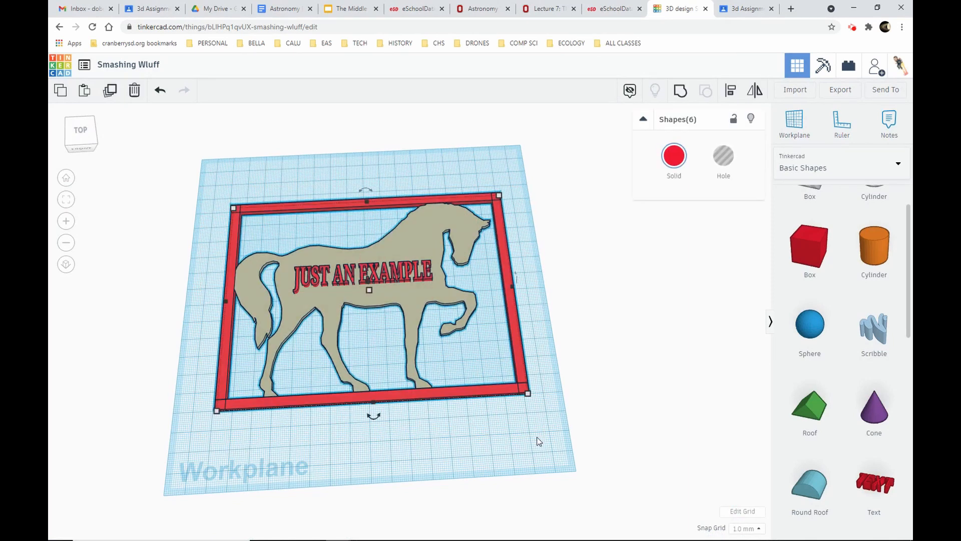
{"action": "left_click", "coordinate": [681, 97]}
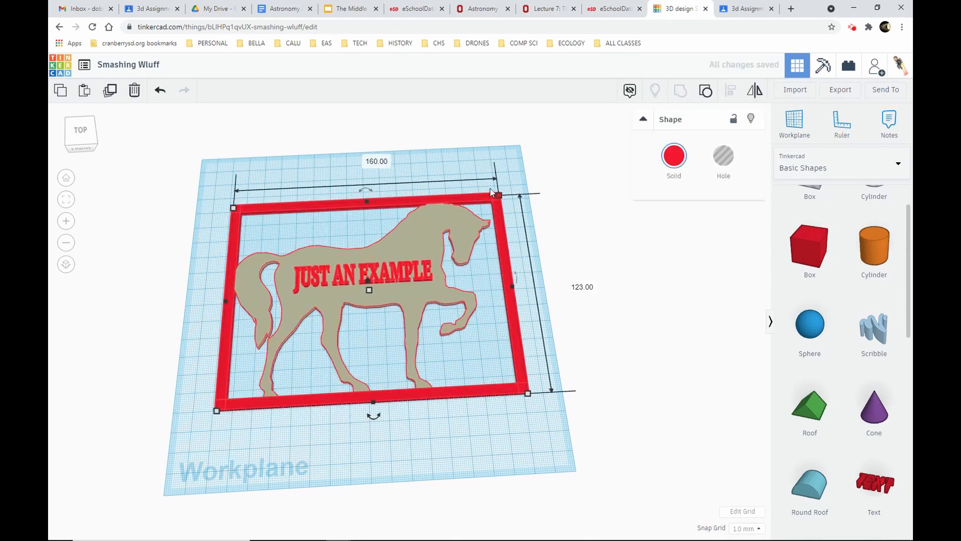
{"action": "left_click", "coordinate": [494, 155]}
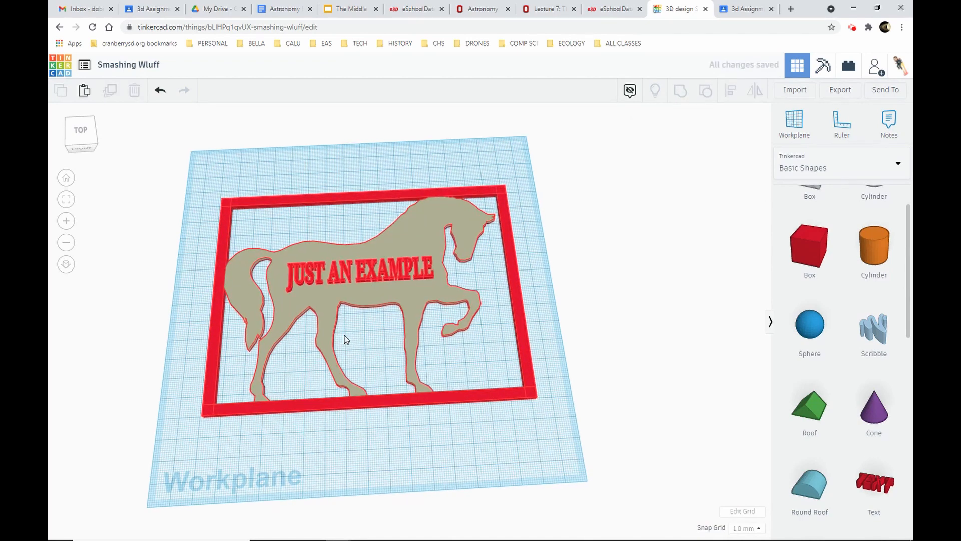
{"action": "scroll", "coordinate": [345, 335], "scroll_direction": "up", "scroll_amount": 3}
{"action": "middle_click_drag", "start_coordinate": [528, 396], "coordinate": [511, 411]}
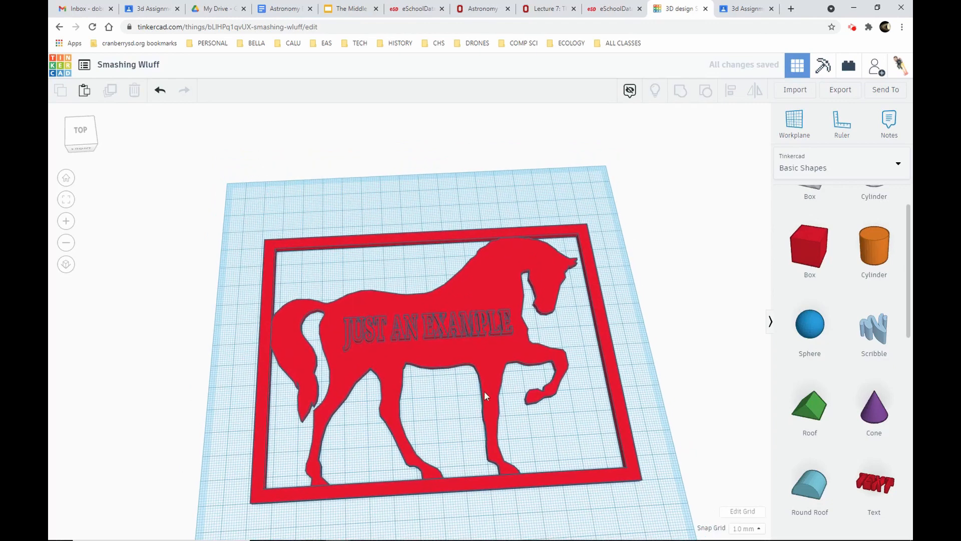
Ungroup the plaque back into its separate horse, lettering and frame bars
{"action": "left_click", "coordinate": [455, 326]}
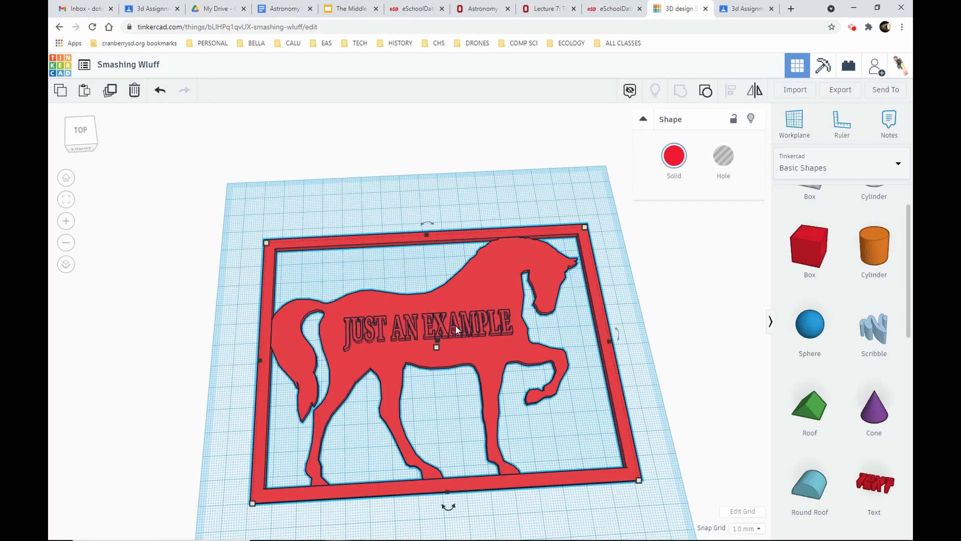
{"action": "left_click", "coordinate": [705, 90]}
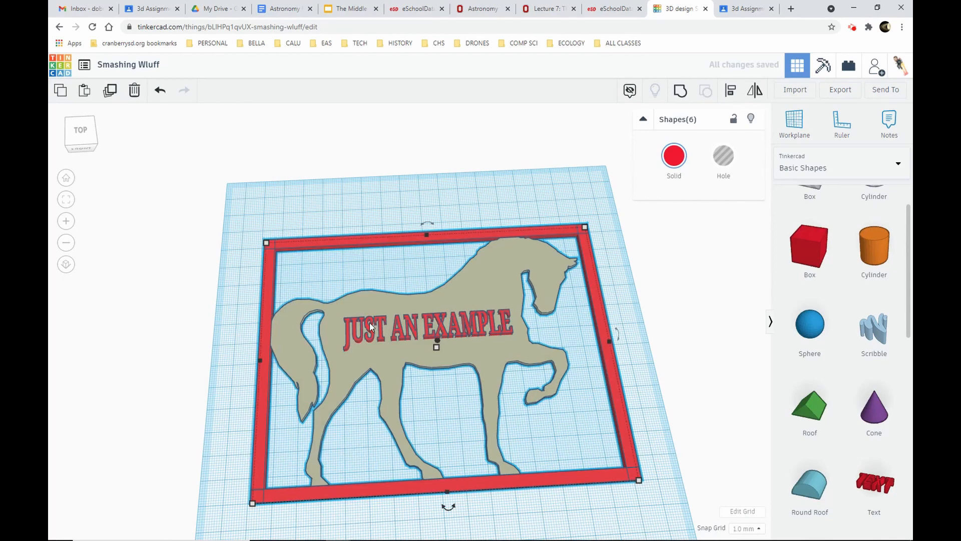
{"action": "left_click", "coordinate": [460, 198]}
Turn the "JUST AN EXAMPLE" lettering into a hole and group it with the horse and frame to cut out the letters
{"action": "left_click", "coordinate": [455, 332]}
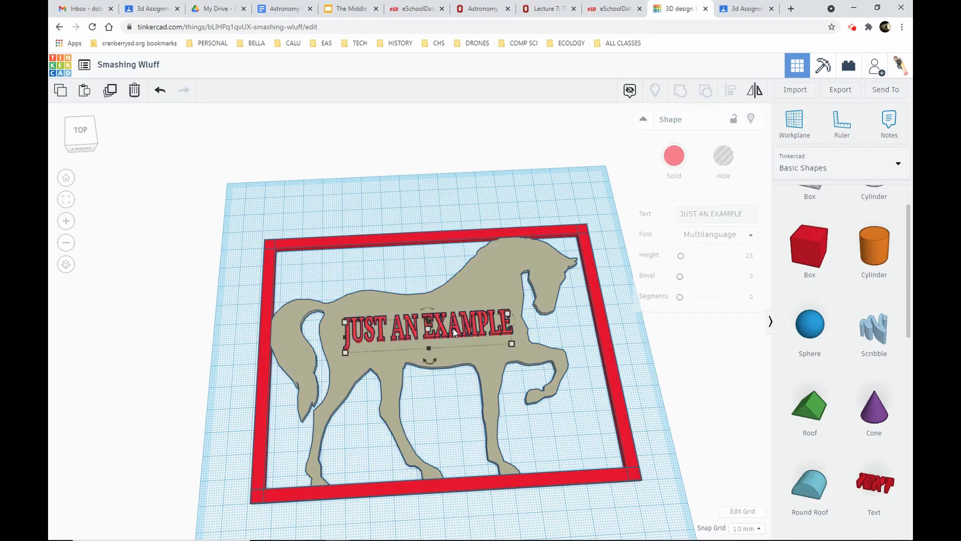
{"action": "left_click", "coordinate": [725, 156]}
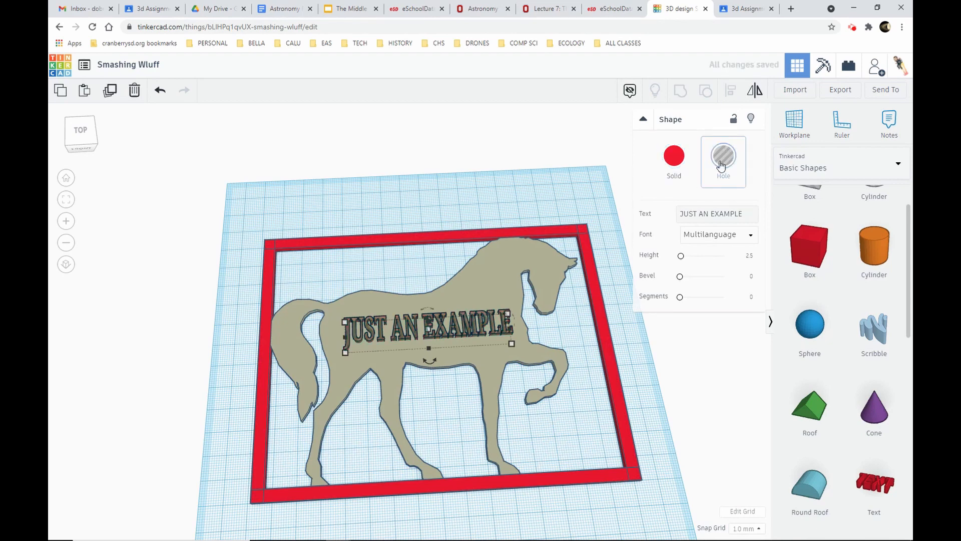
{"action": "left_click_drag", "start_coordinate": [233, 196], "coordinate": [655, 506]}
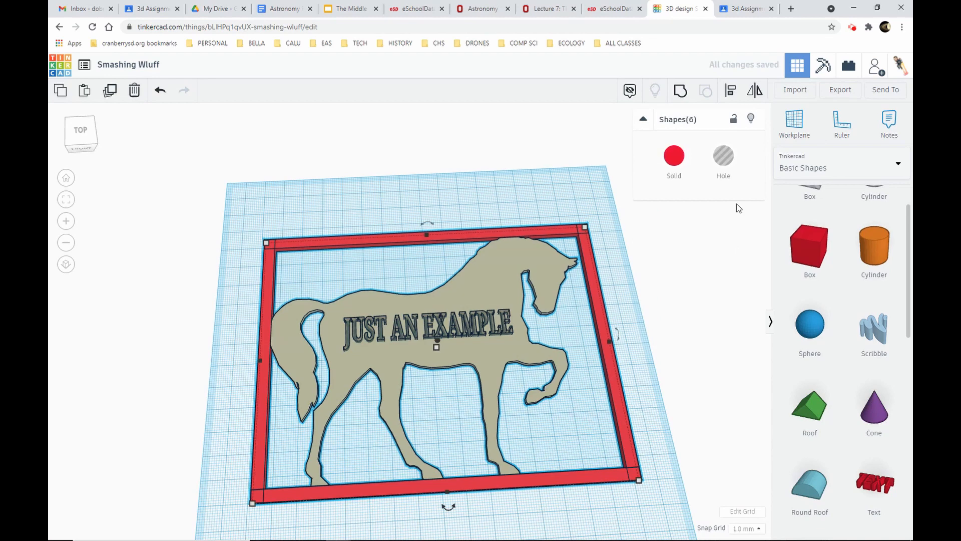
{"action": "left_click", "coordinate": [680, 91]}
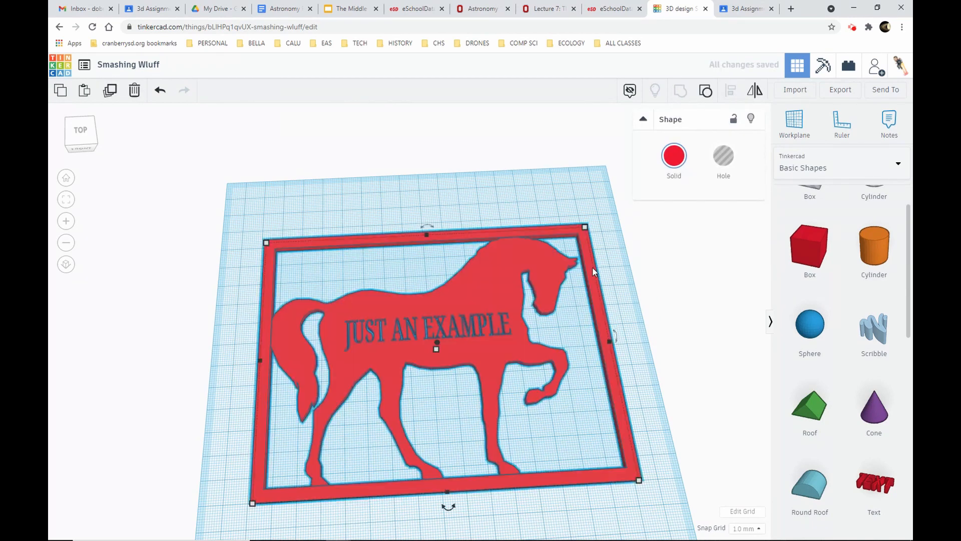
{"action": "left_click", "coordinate": [640, 403]}
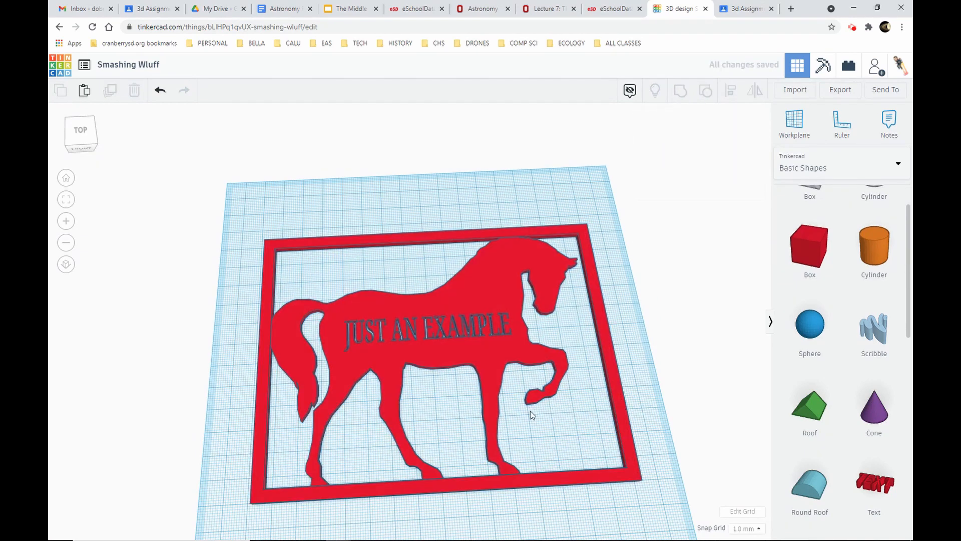
Add a text shape below the frame's bottom bar and set its text to ":)"
{"action": "scroll", "coordinate": [529, 412], "scroll_direction": "up", "scroll_amount": 4}
{"action": "middle_click_drag", "start_coordinate": [437, 340], "coordinate": [436, 353]}
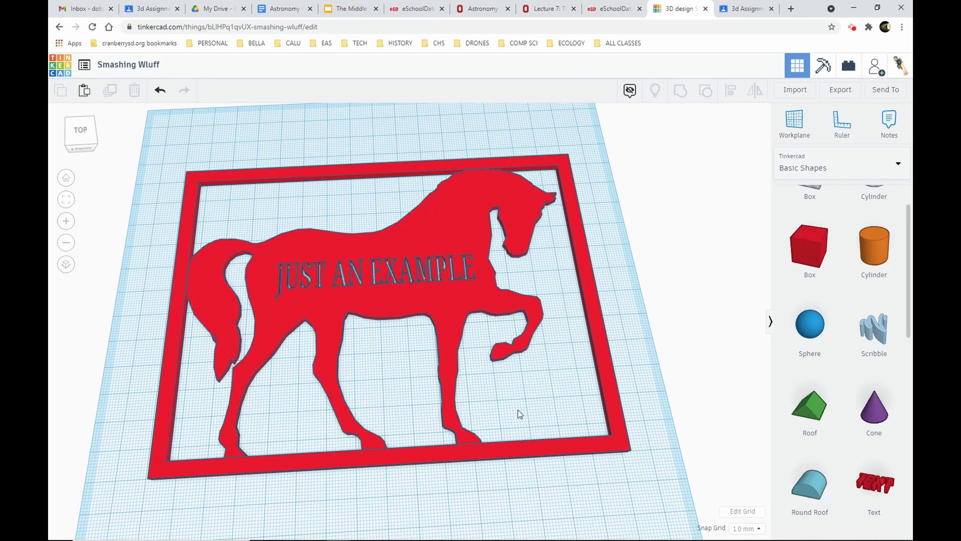
{"action": "right_click_drag", "start_coordinate": [519, 413], "coordinate": [537, 389]}
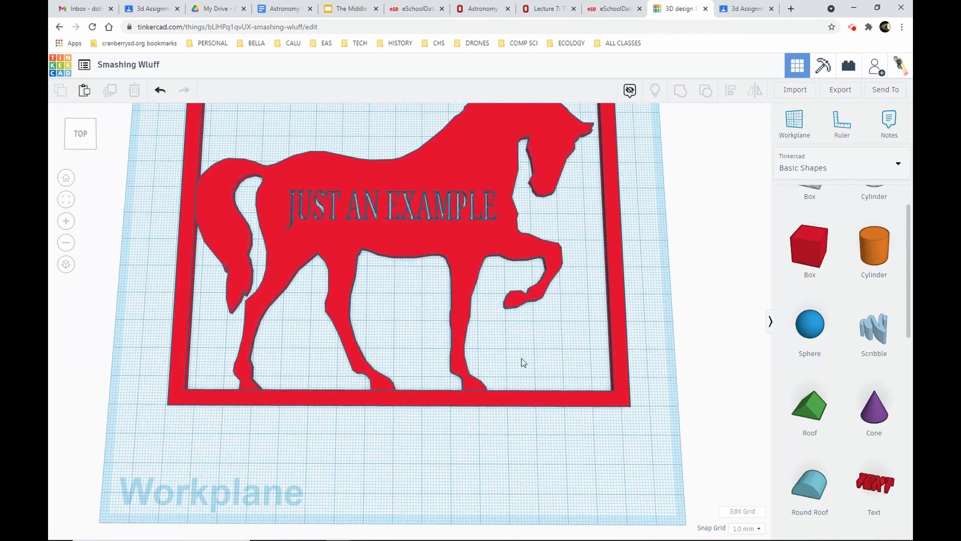
{"action": "middle_click_drag", "start_coordinate": [534, 344], "coordinate": [559, 368]}
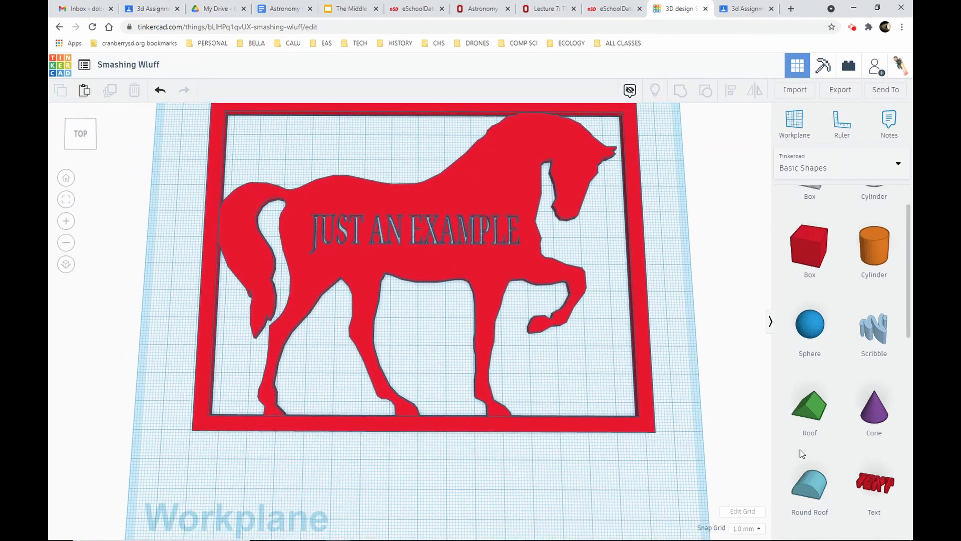
{"action": "left_click_drag", "start_coordinate": [874, 483], "coordinate": [415, 462]}
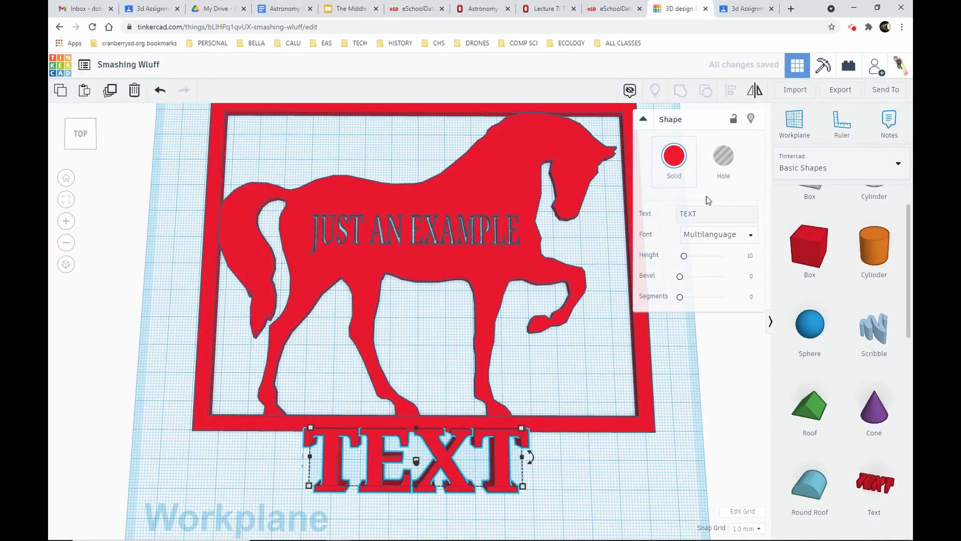
{"action": "left_click", "coordinate": [705, 214]}
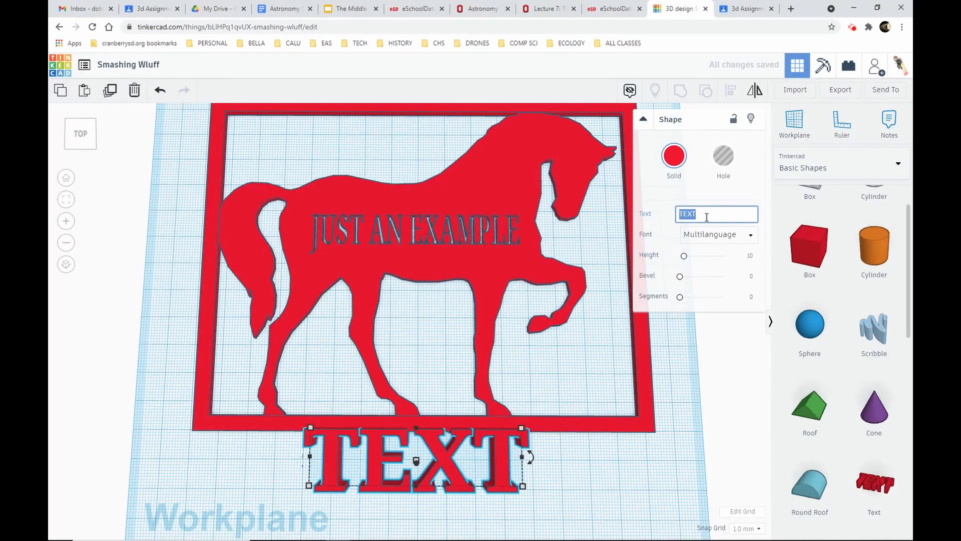
{"action": "type", "text": ":)"}
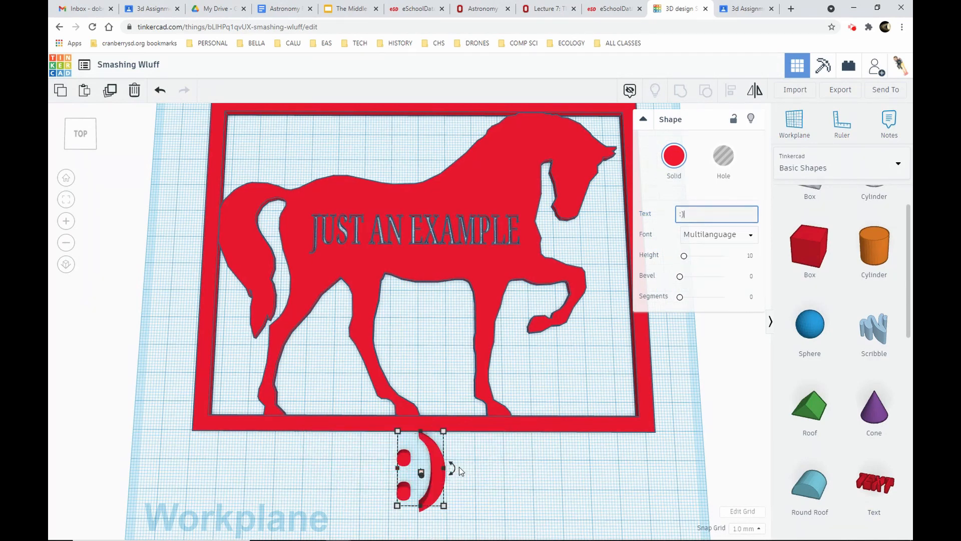
Rotate the smiley text a quarter turn clockwise so its eyes sit above the mouth
{"action": "mouse_move", "coordinate": [455, 471]}
{"action": "left_click_drag", "start_coordinate": [455, 471], "coordinate": [424, 514]}
{"action": "left_click", "coordinate": [514, 499]}
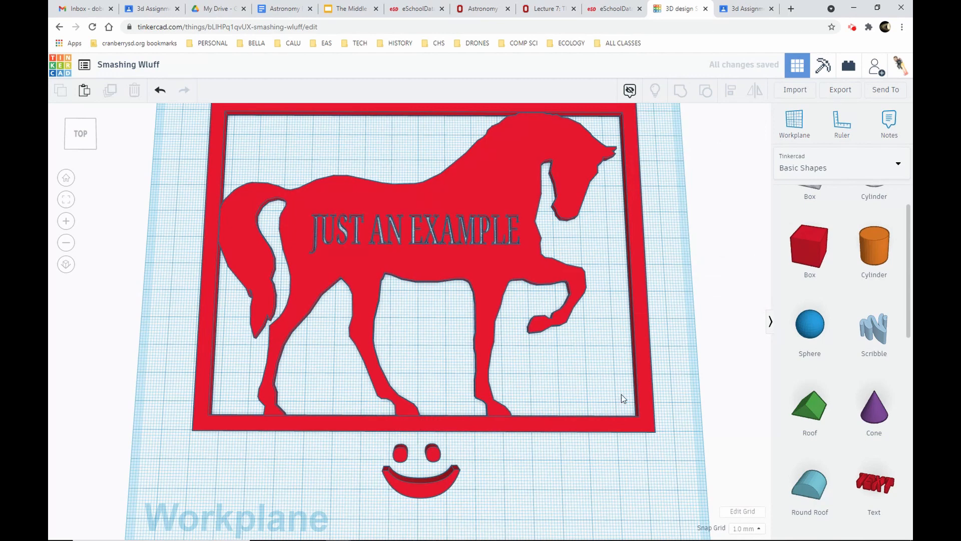